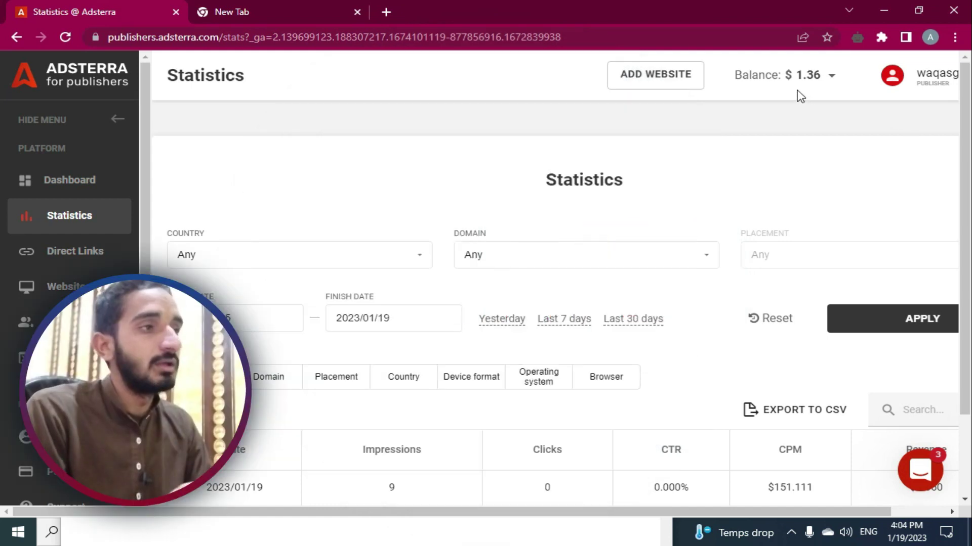
- Look over the earnings table on the Statistics page, and view the Websites and Direct Links pages
scroll(863, 228, down, 2)
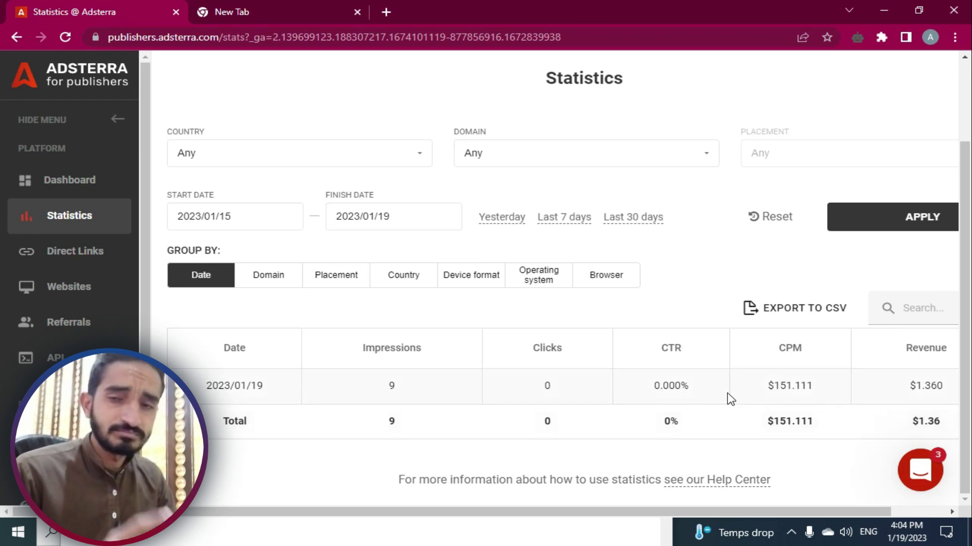
click(511, 157)
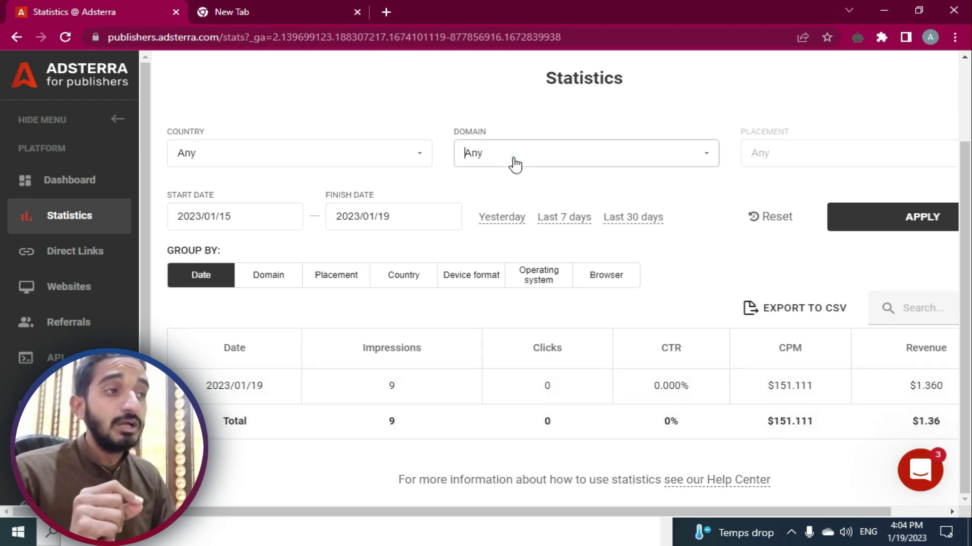
click(71, 288)
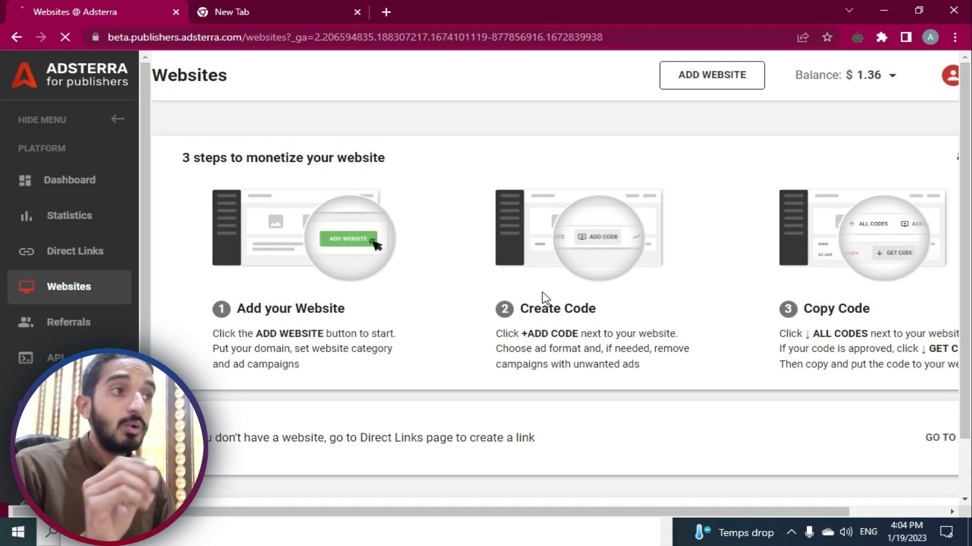
click(53, 261)
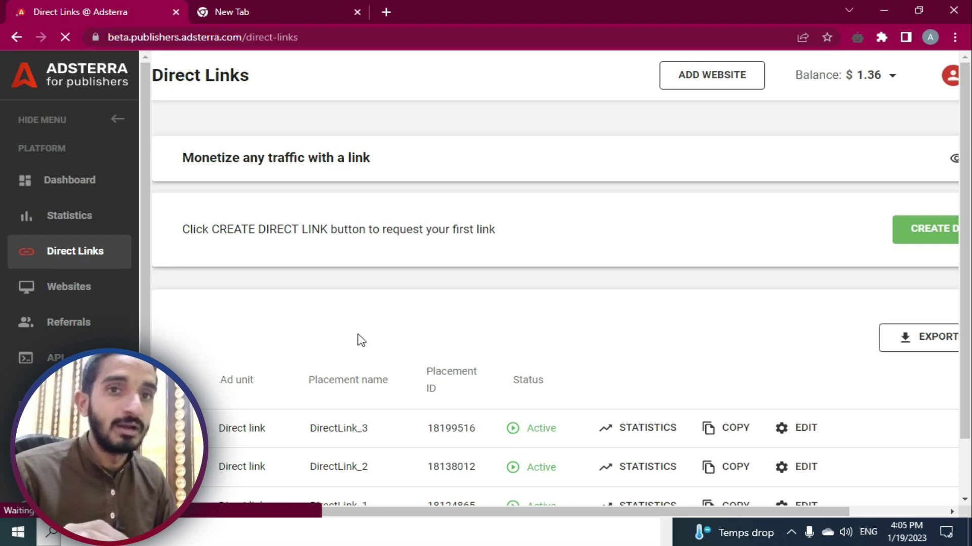
scroll(162, 336, down, 1)
- Return to the Statistics page and view the results for yesterday only
click(71, 217)
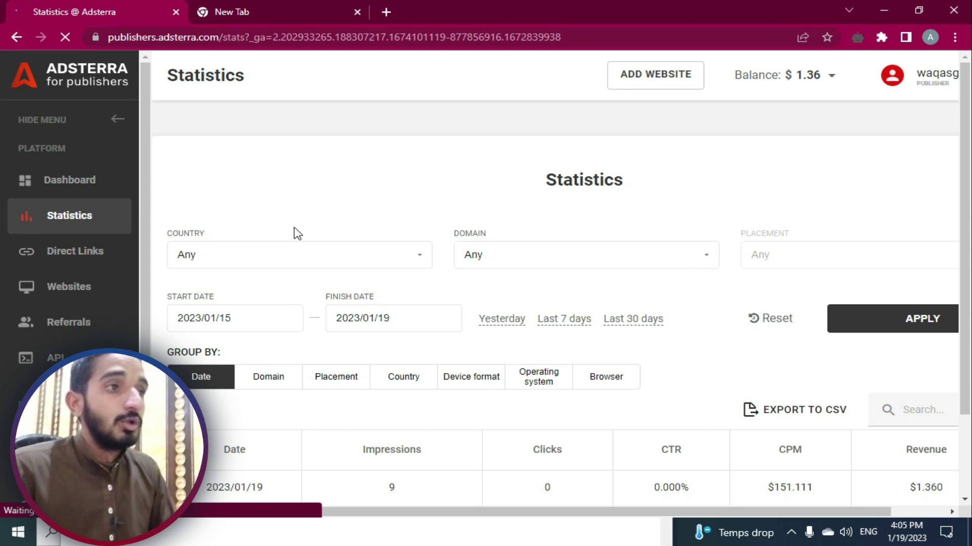
right_click(238, 327)
click(334, 340)
click(364, 323)
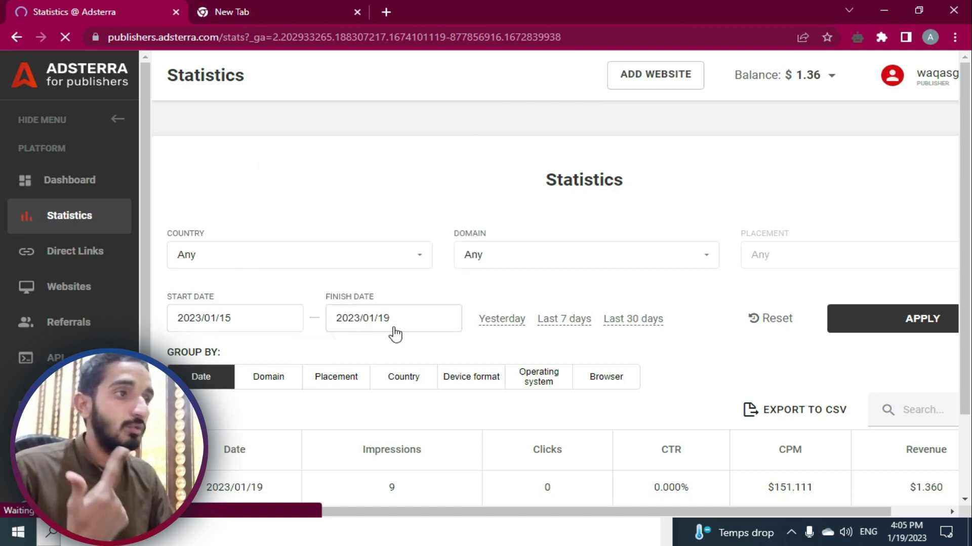
click(496, 322)
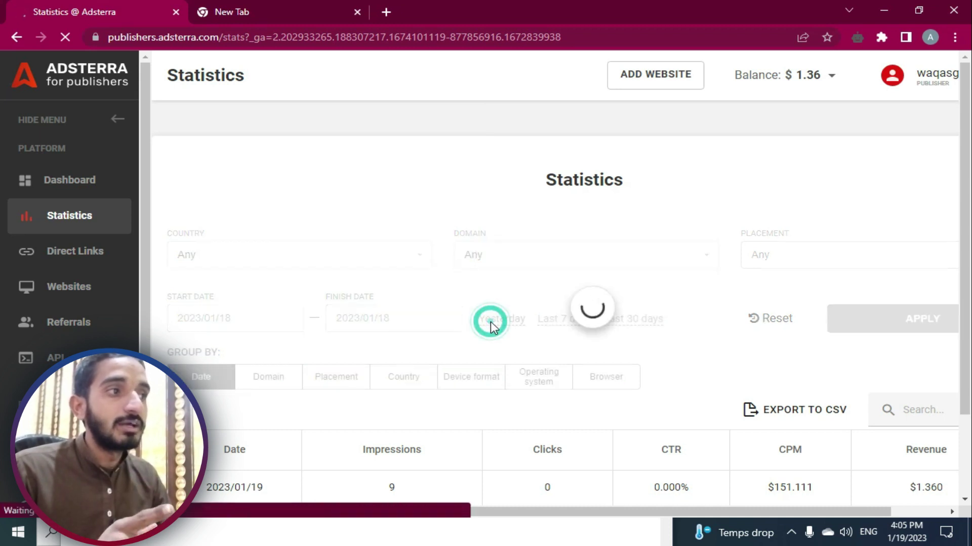
scroll(582, 395, down, 3)
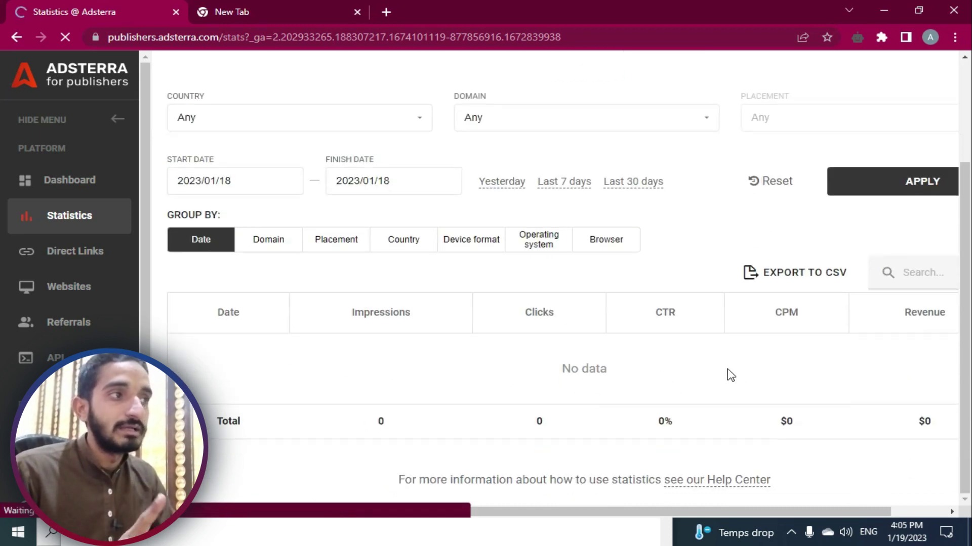
scroll(734, 355, up, 3)
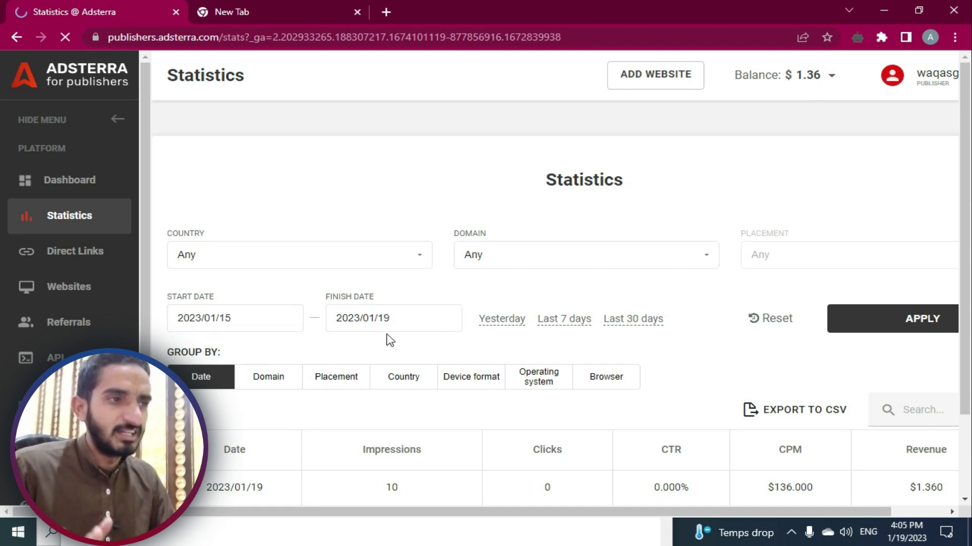
- Filter the statistics to the domain direct-link-642342 with the start date 2023/01/19 and apply the filters
scroll(390, 340, down, 2)
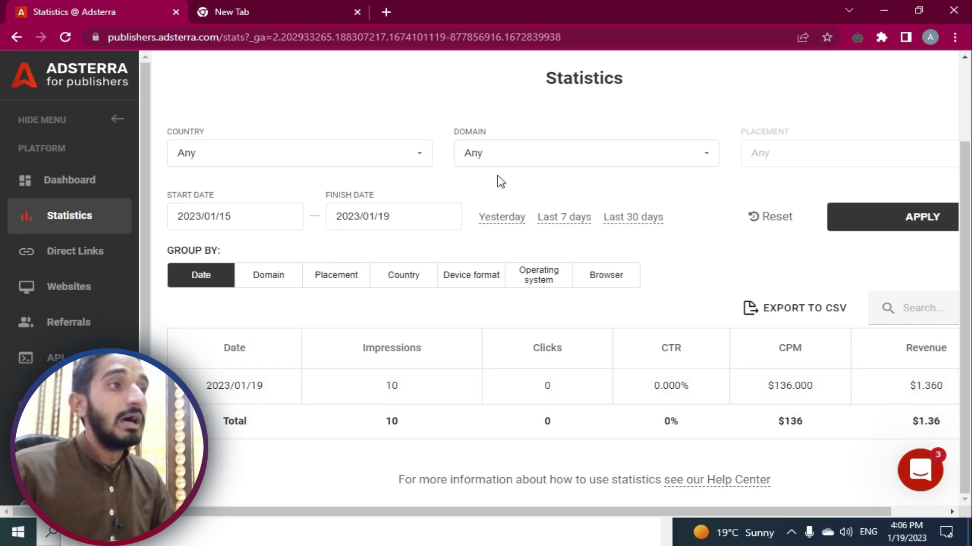
click(507, 155)
click(502, 198)
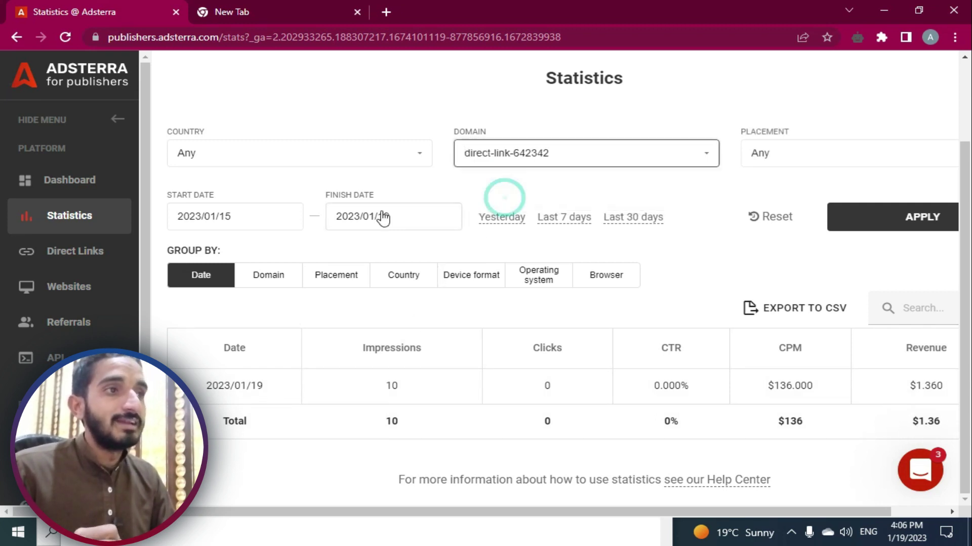
click(244, 218)
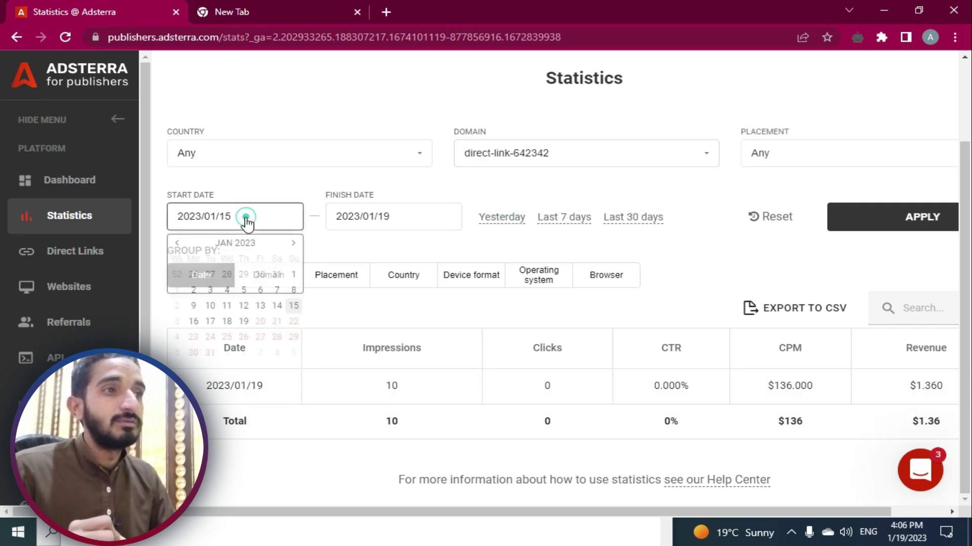
click(244, 324)
click(460, 188)
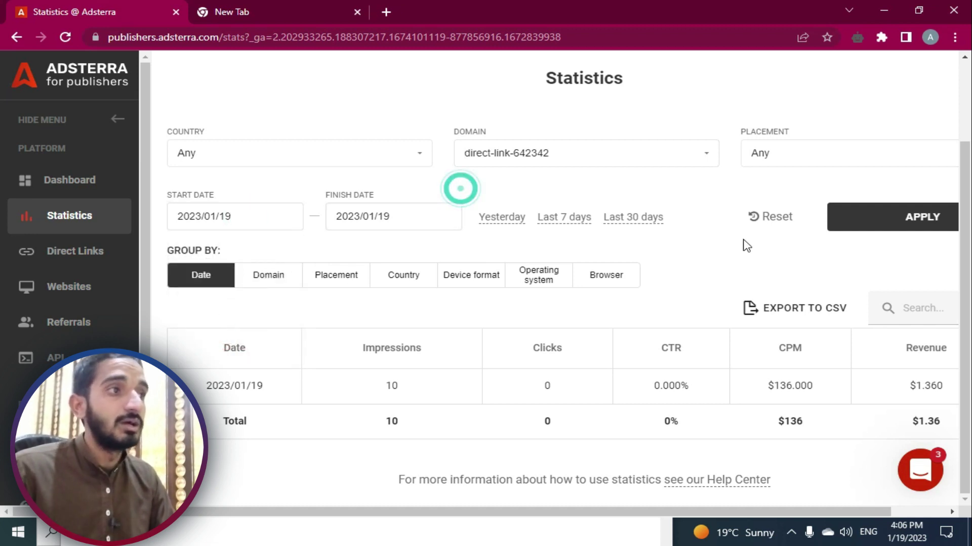
click(881, 221)
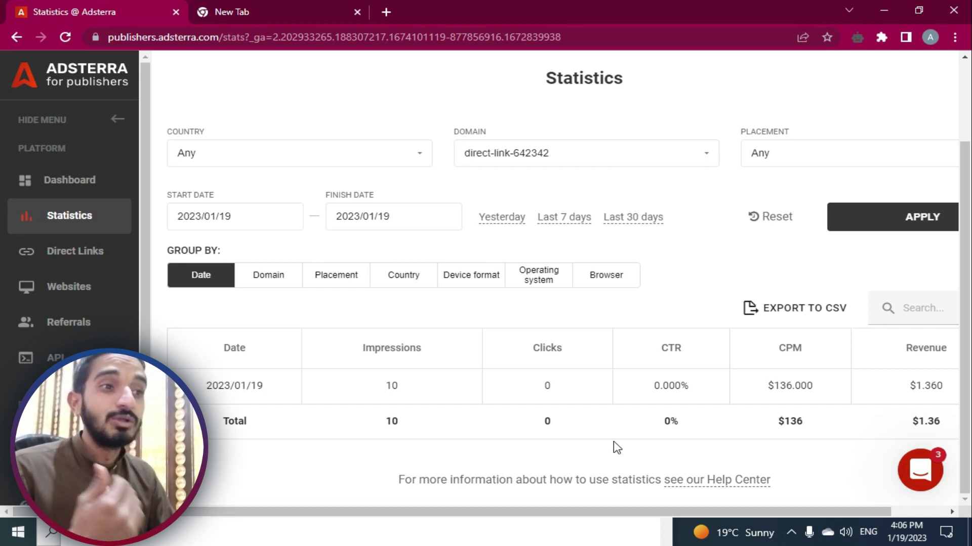
click(610, 123)
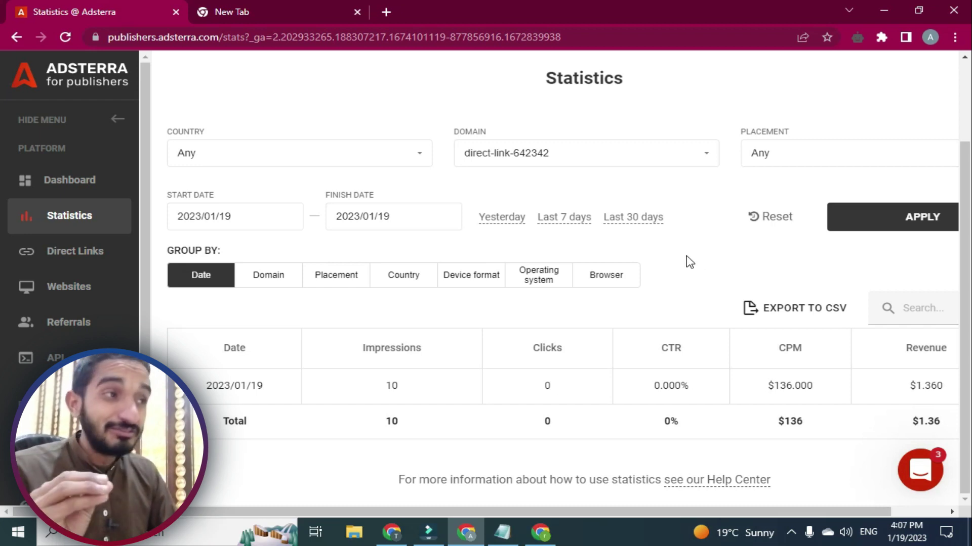
- Reload the Statistics page, set the start date to 2023/01/19 and apply the filter
click(65, 37)
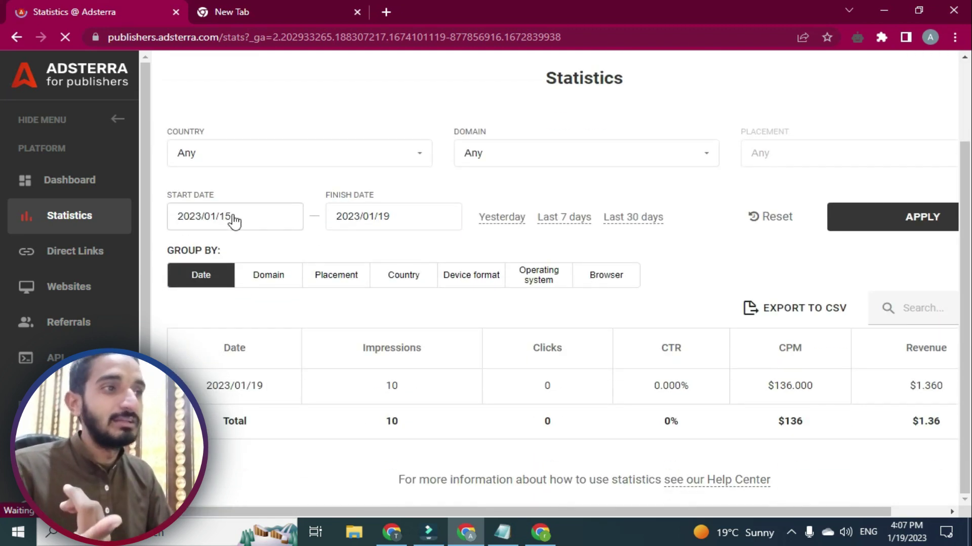
click(250, 215)
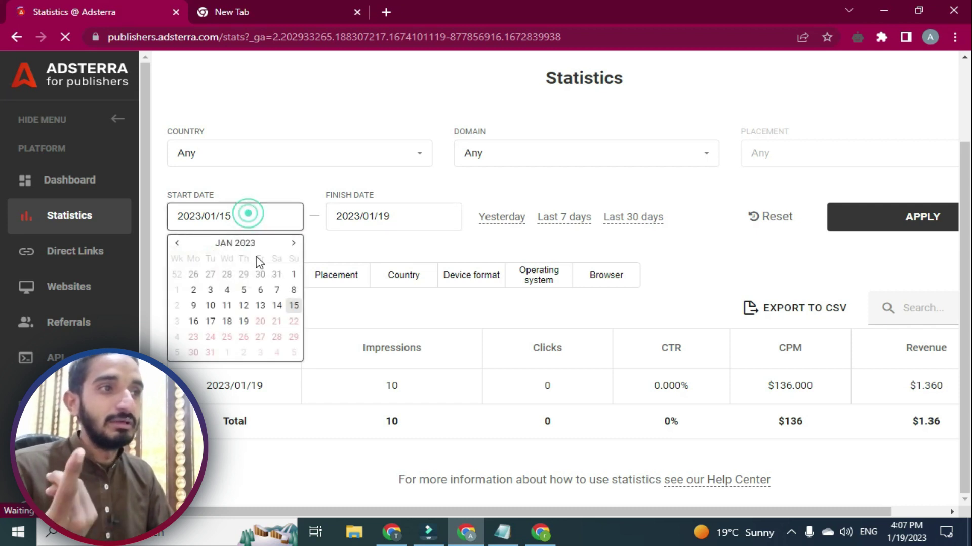
click(244, 329)
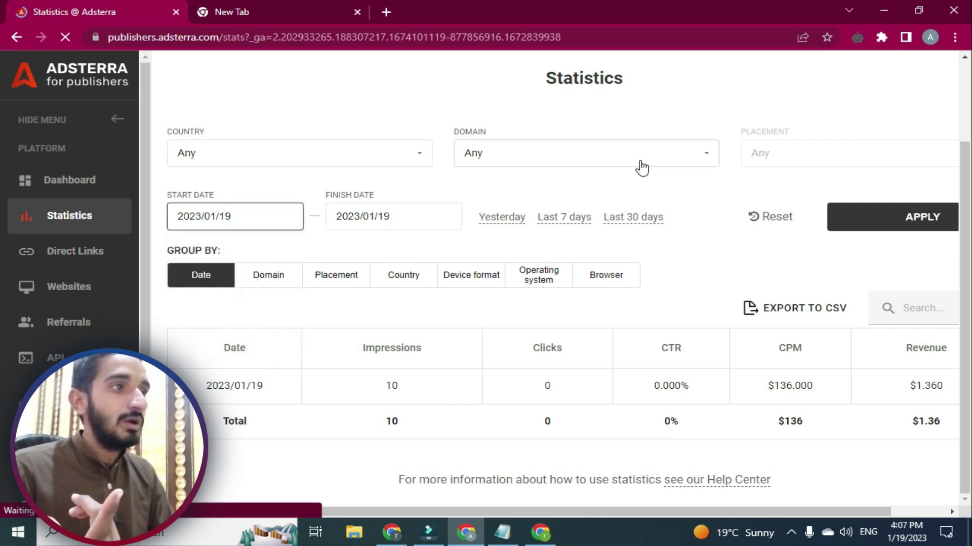
click(887, 219)
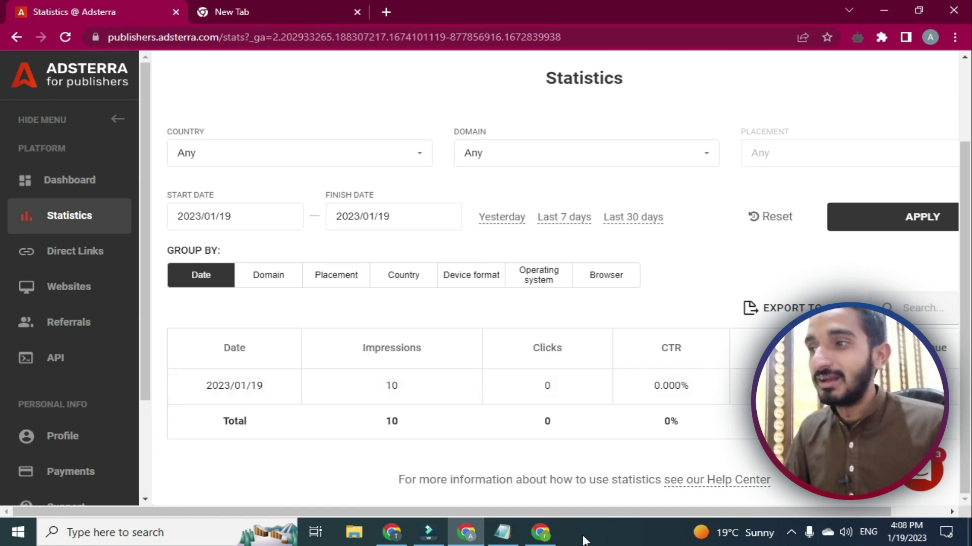
- Switch to Blogger and create a new blog titled 19jan with the address 19jan2023.blogspot.com
mouse_move(541, 532)
click(509, 440)
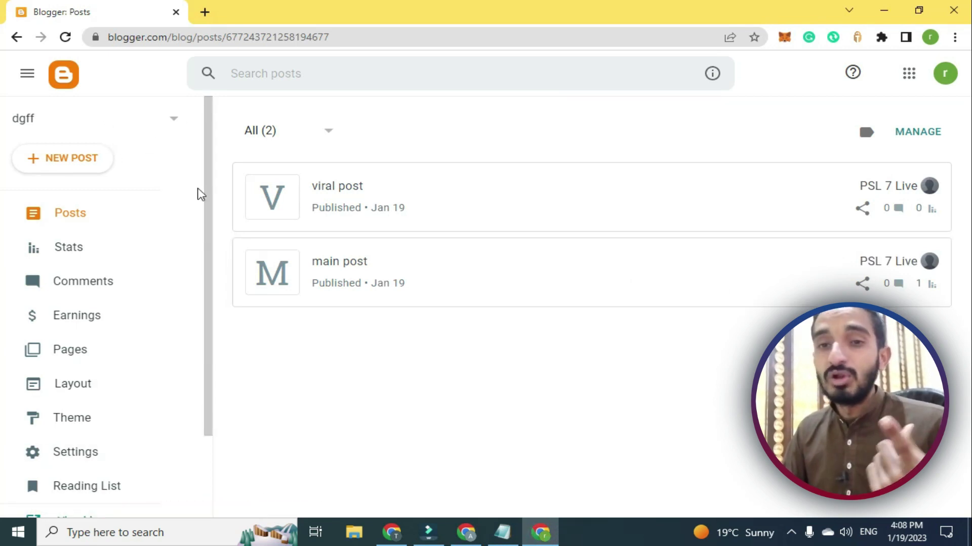
click(160, 129)
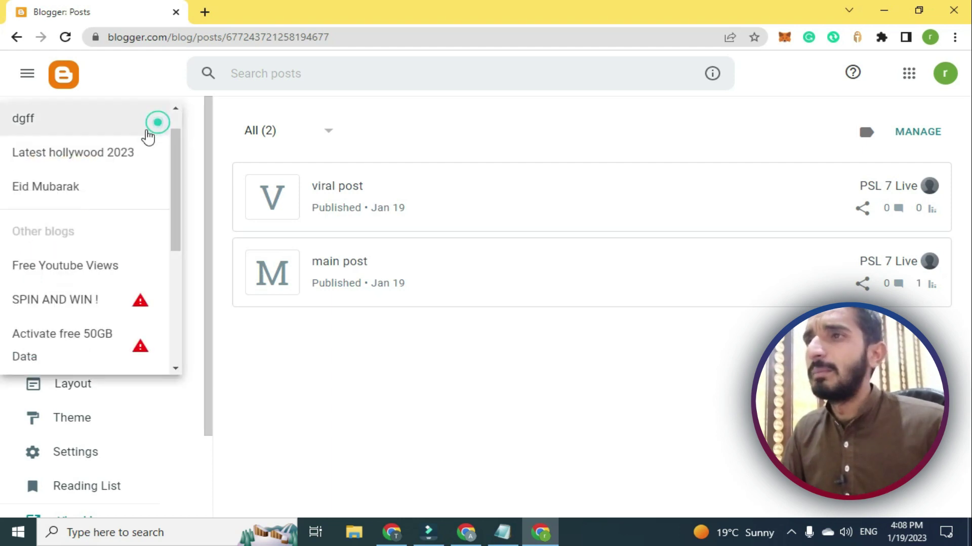
scroll(91, 172, up, 1)
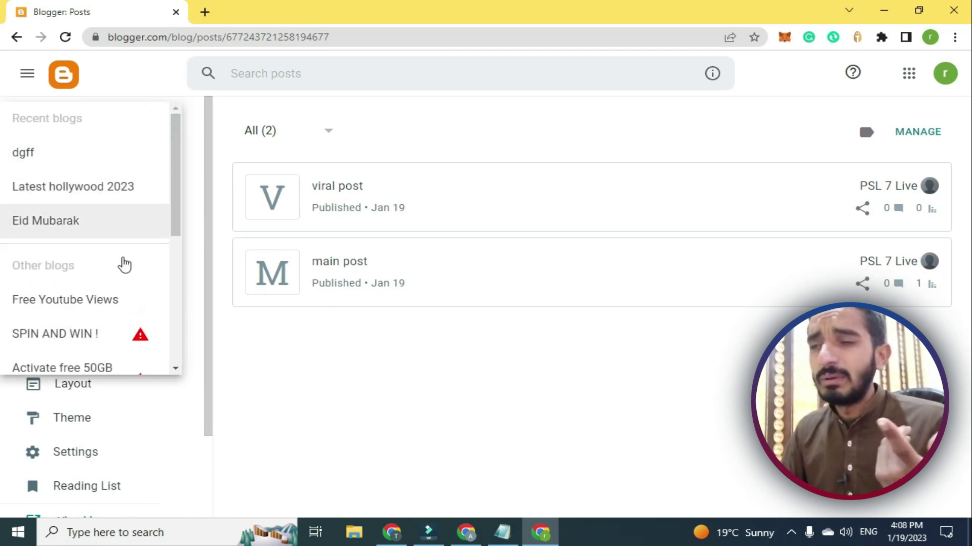
scroll(122, 263, down, 5)
click(79, 361)
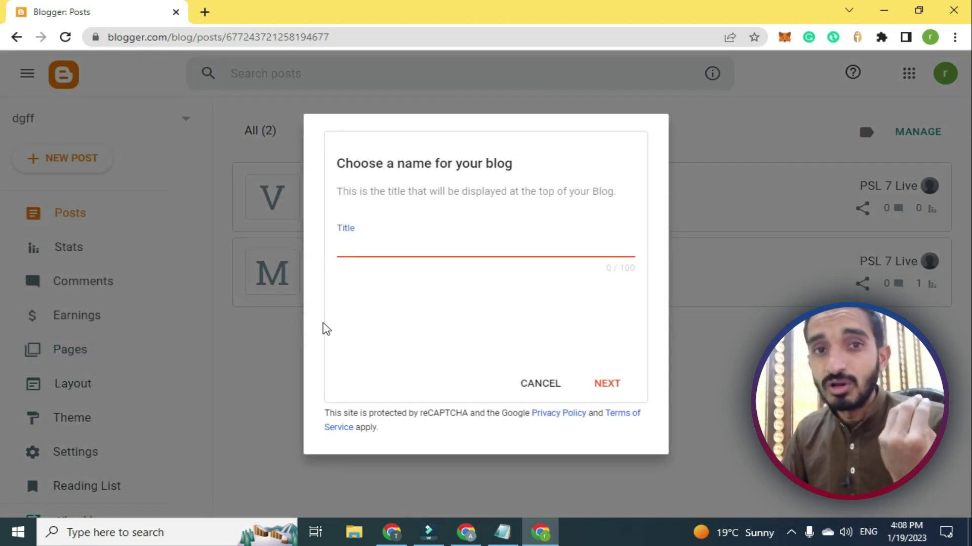
click(431, 250)
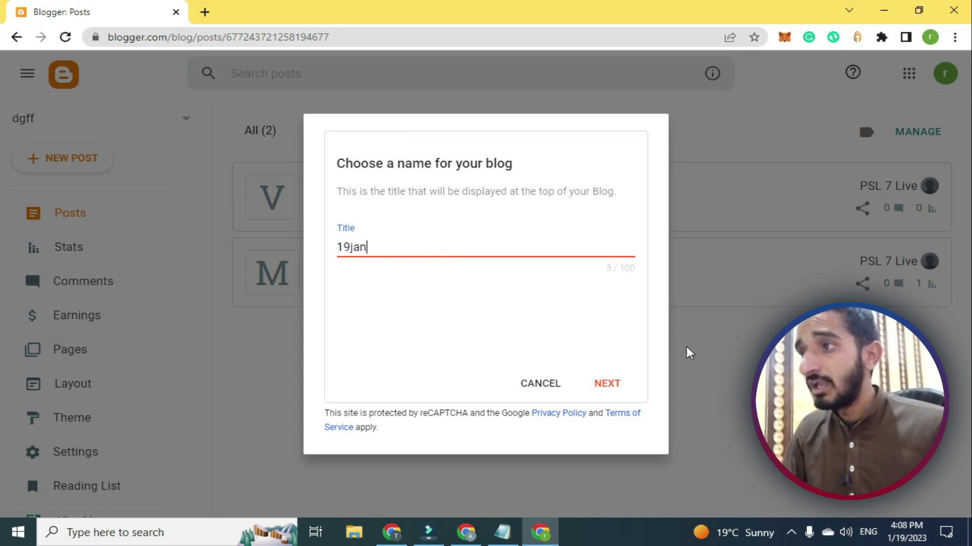
click(603, 385)
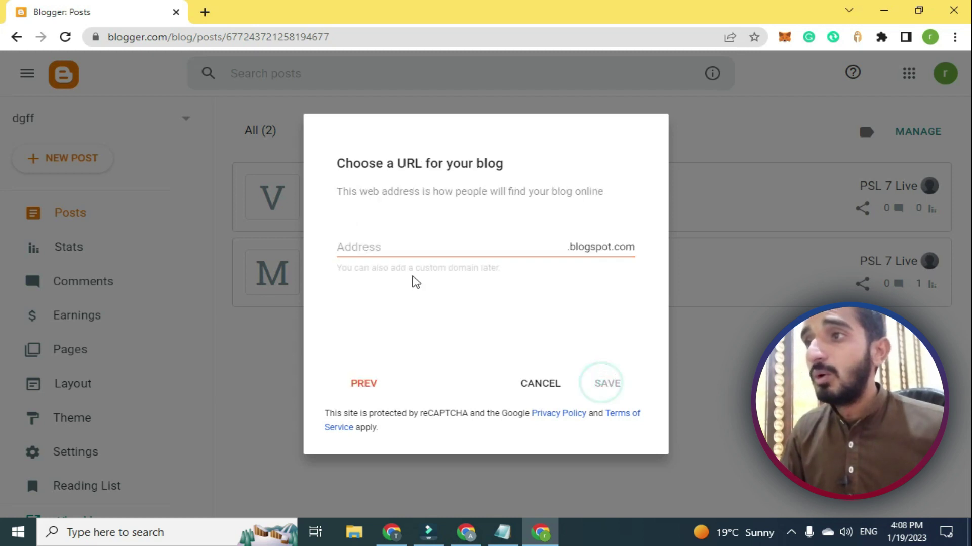
click(388, 248)
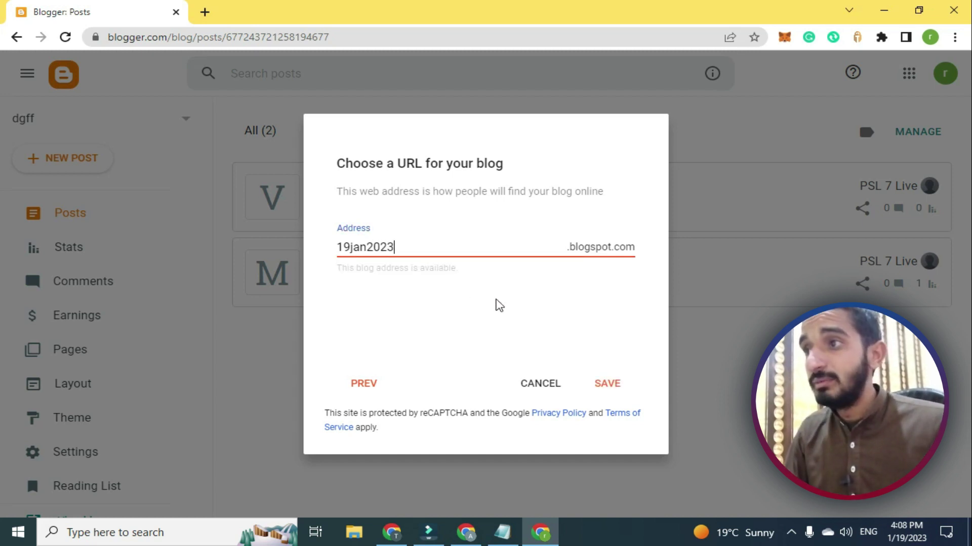
click(607, 386)
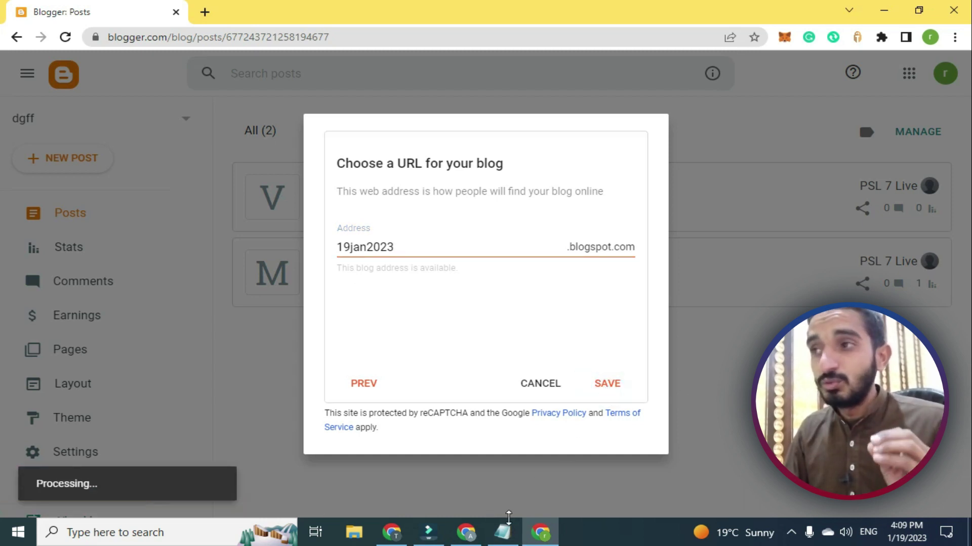
- Switch to the cscs file in Notepad and review the window.open script and the iframe code
click(506, 532)
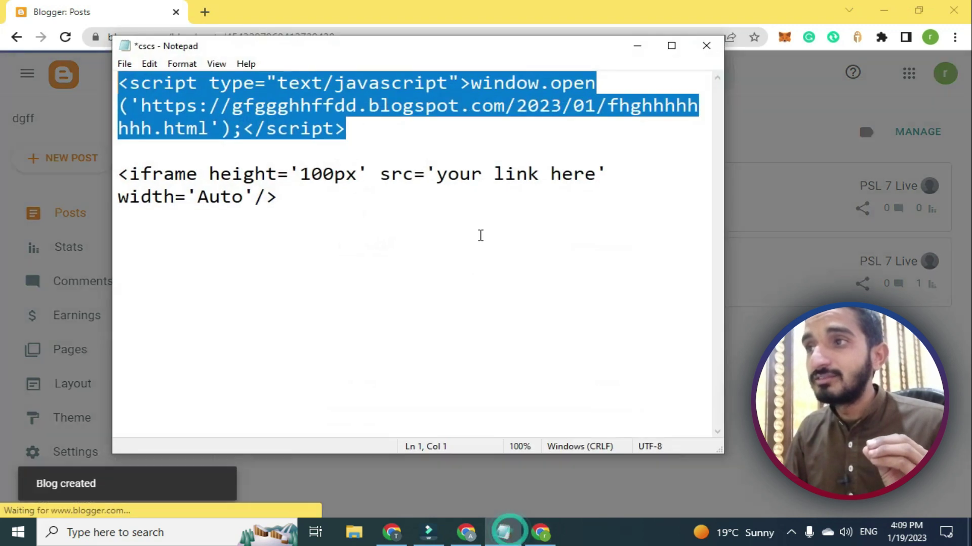
click(477, 235)
drag(314, 233, 112, 77)
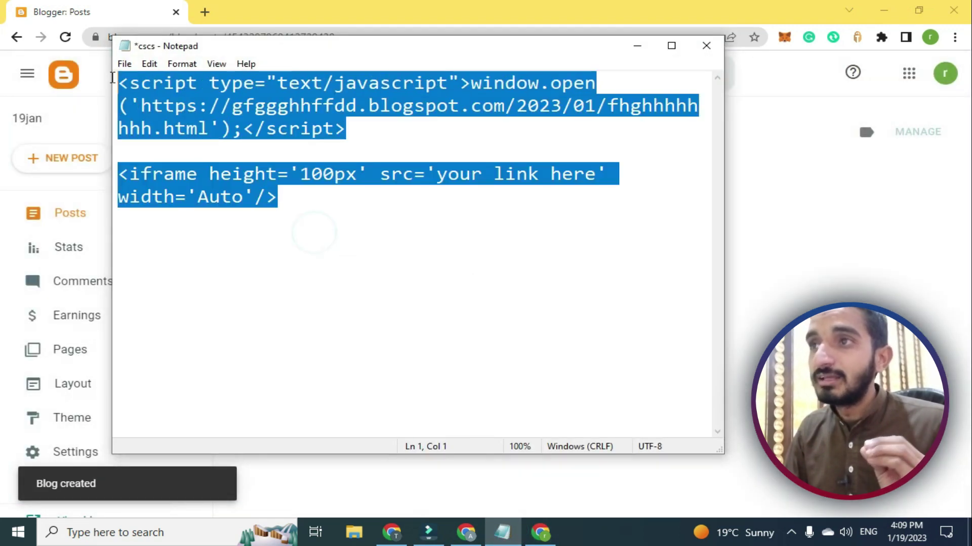
click(199, 135)
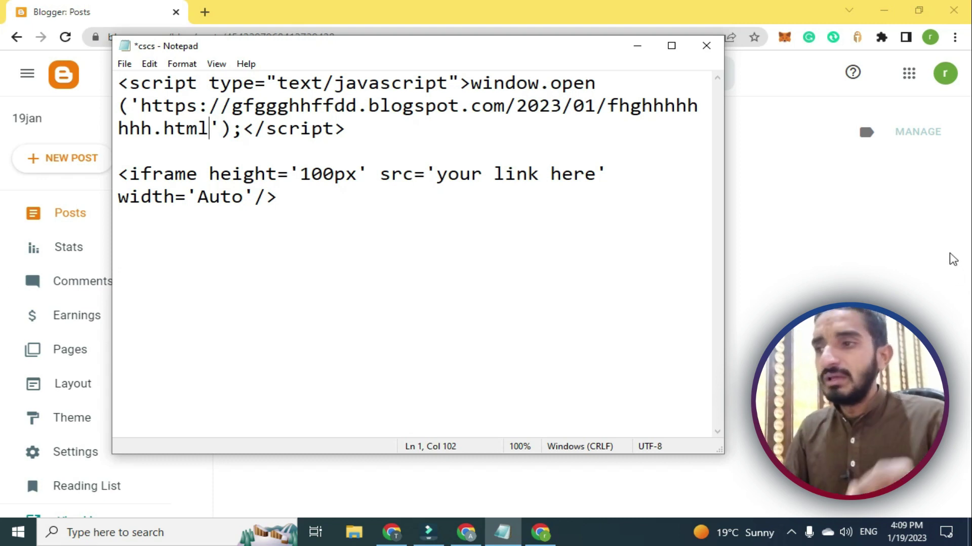
- Switch to YouTube and browse the recently uploaded videos of the Tricky Yar channel
click(391, 532)
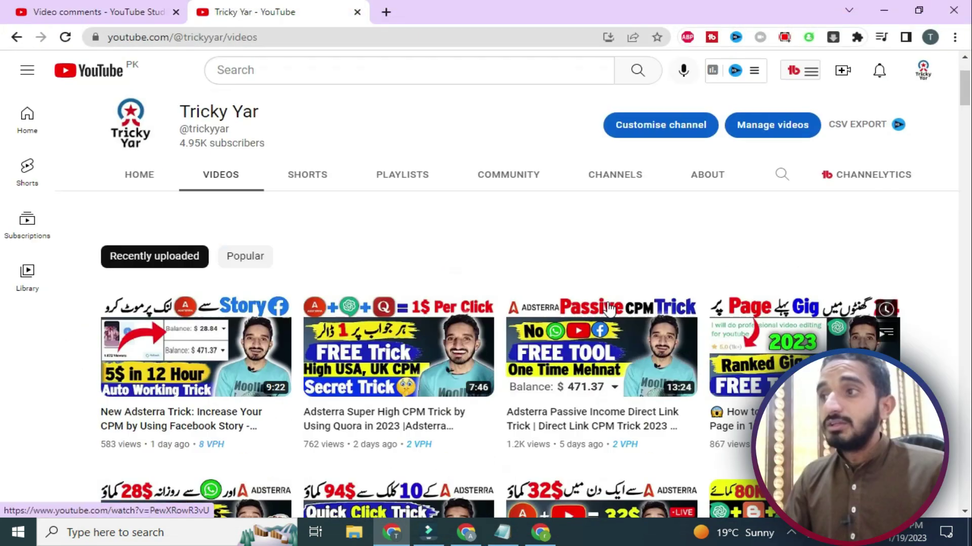
scroll(511, 348, down, 3)
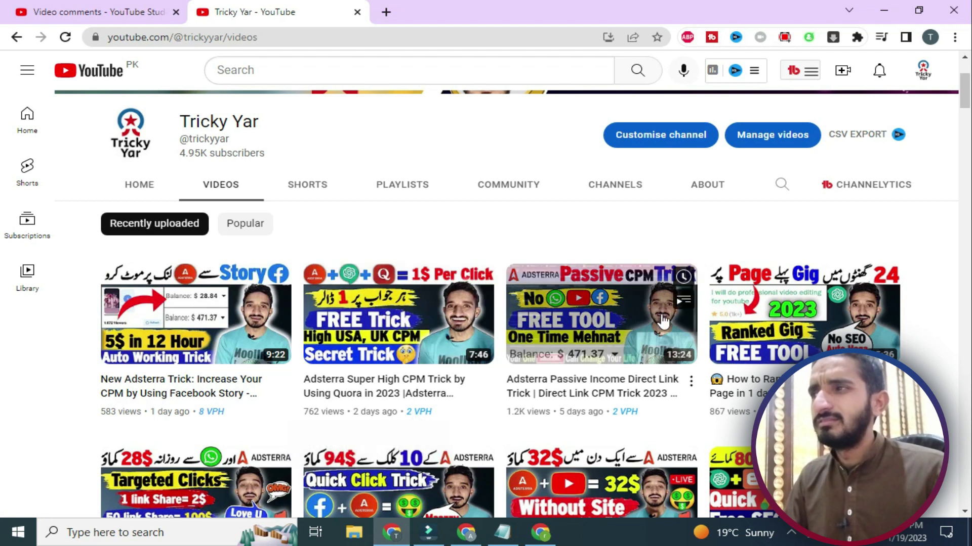
scroll(446, 412, down, 2)
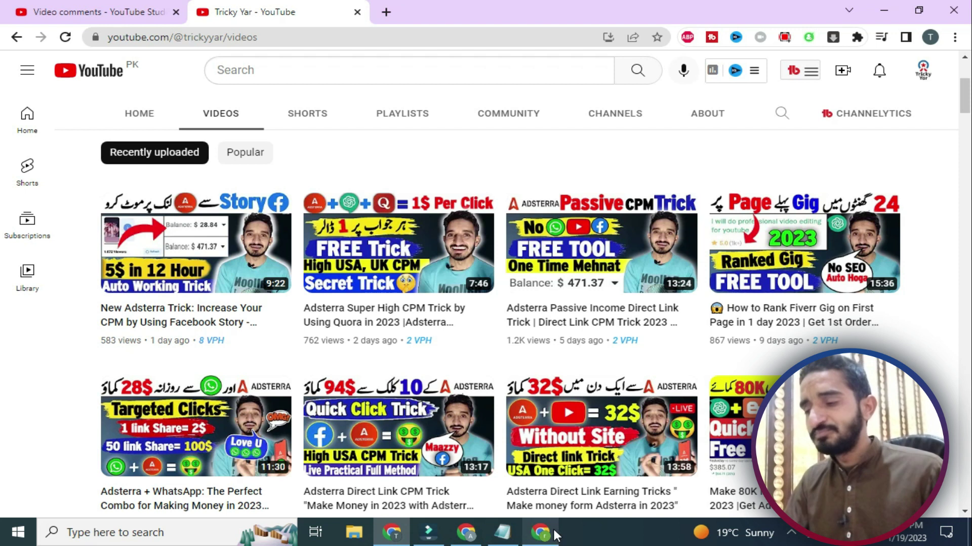
- Switch to Blogger and start a new post in the 19jan blog
click(529, 532)
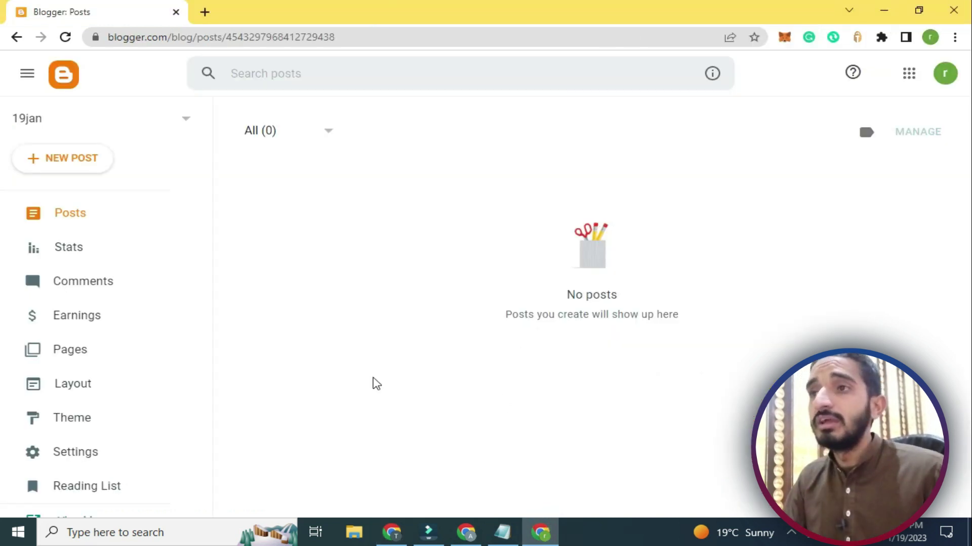
click(89, 161)
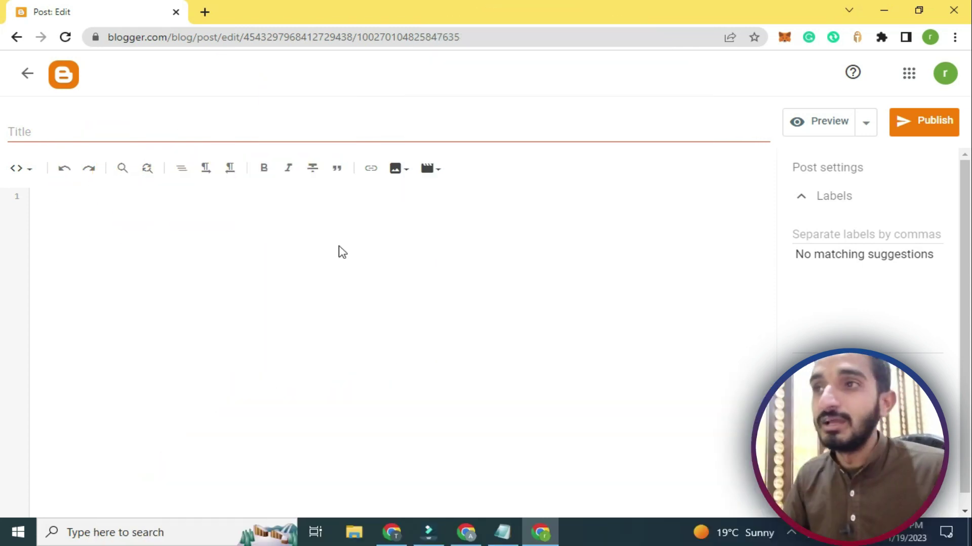
click(126, 131)
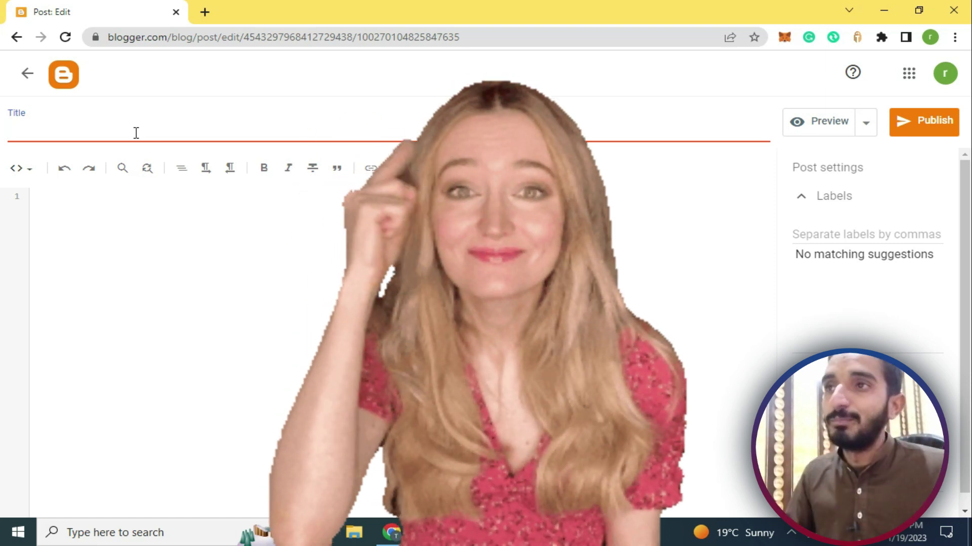
- Search Google for "megan full movie download" in a new browser tab
click(204, 12)
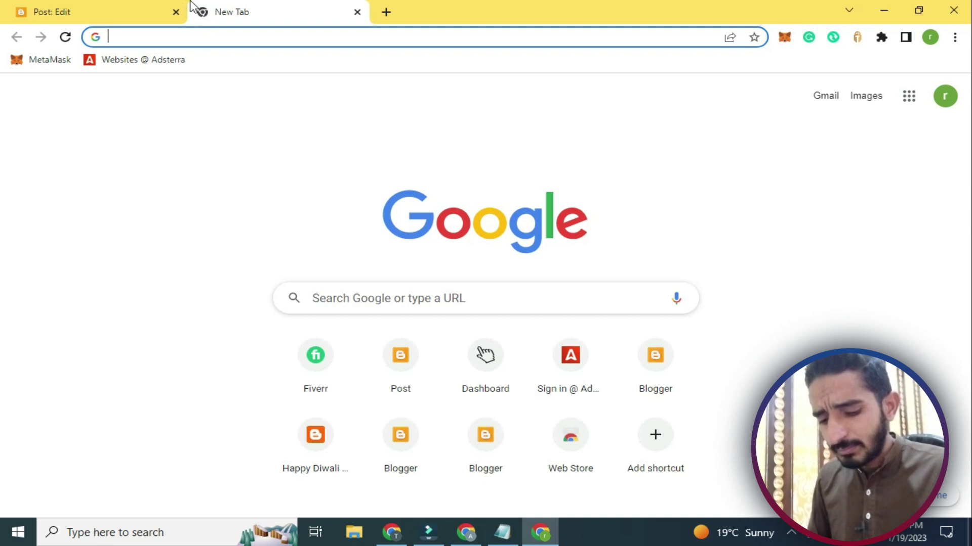
text(megan )
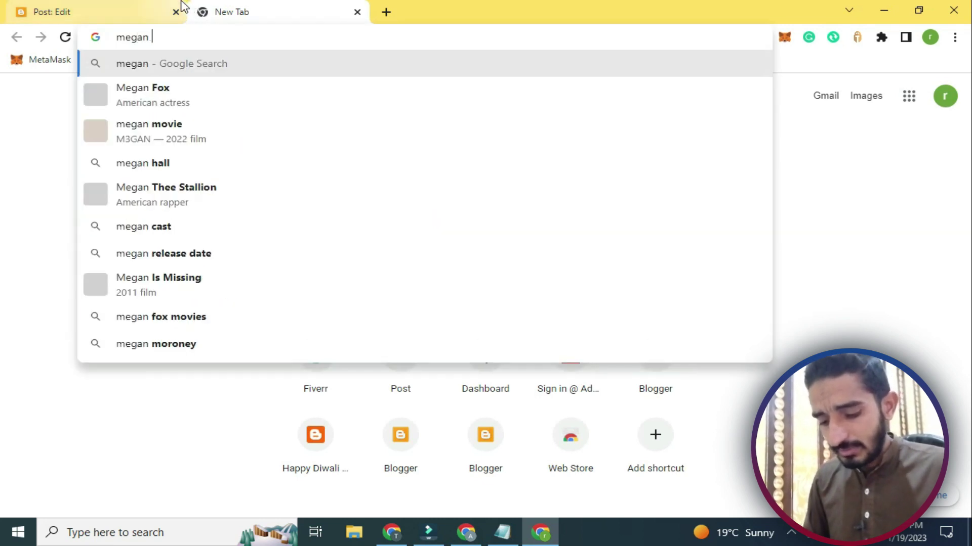
text(full)
key(Return)
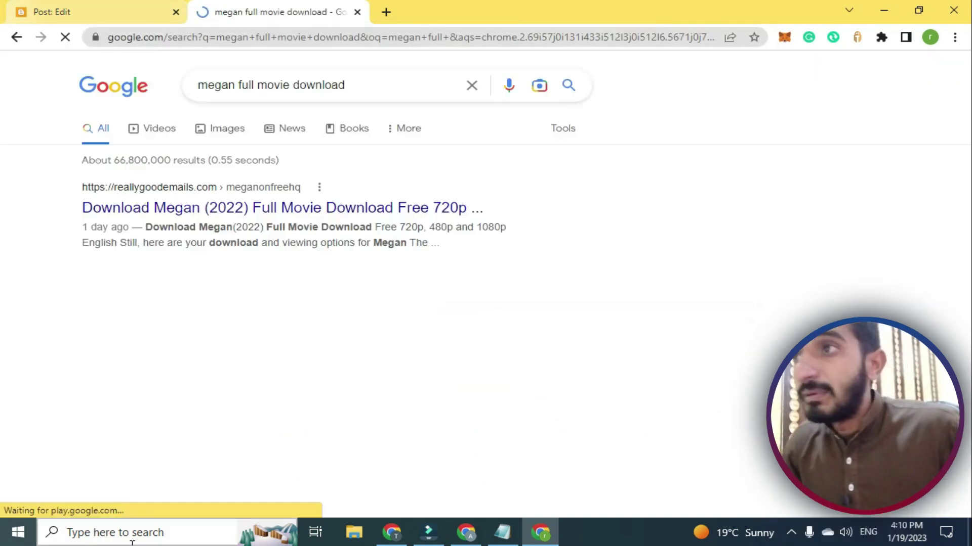
- Open the reallygoodemails.com and flowcode.com Megan download results in separate tabs and show the Flowcode page
right_click(283, 212)
click(304, 217)
scroll(284, 287, down, 3)
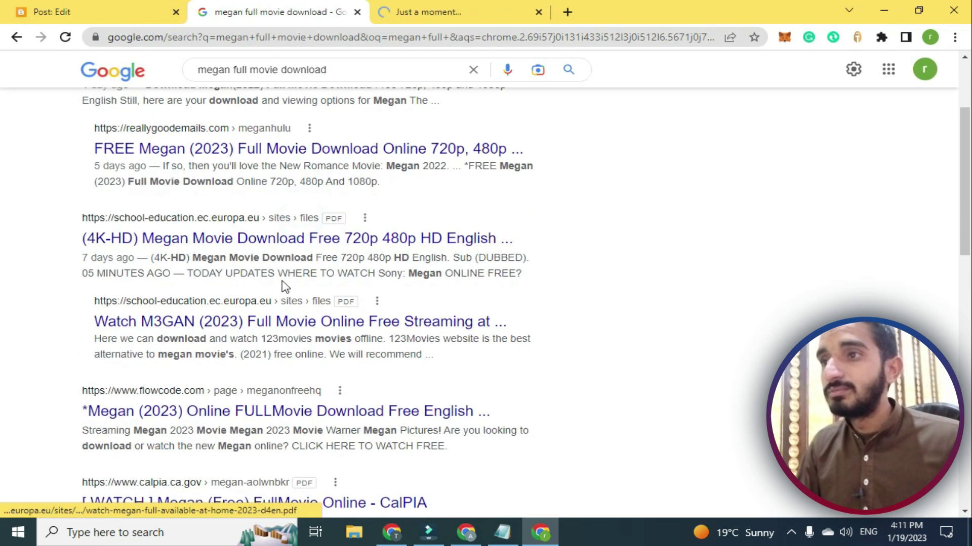
right_click(306, 410)
click(353, 282)
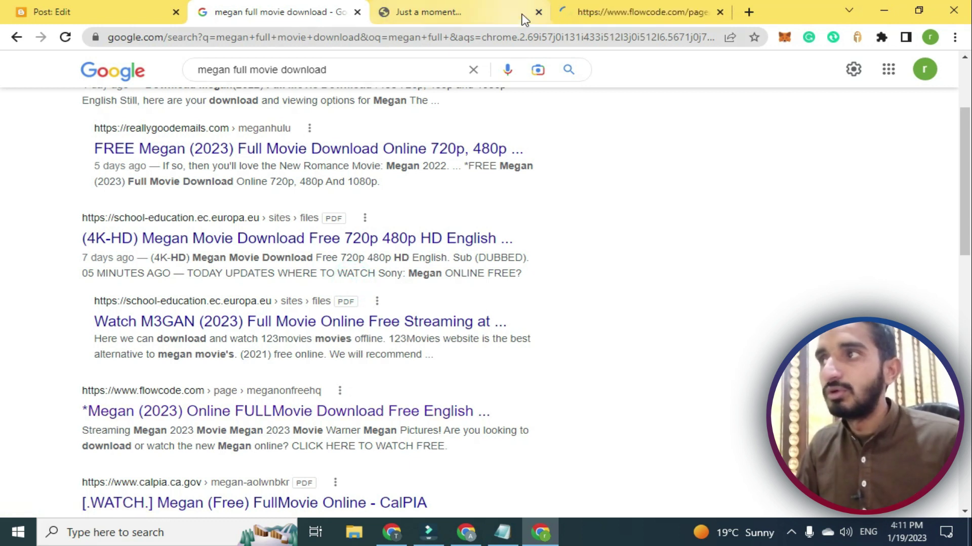
click(577, 12)
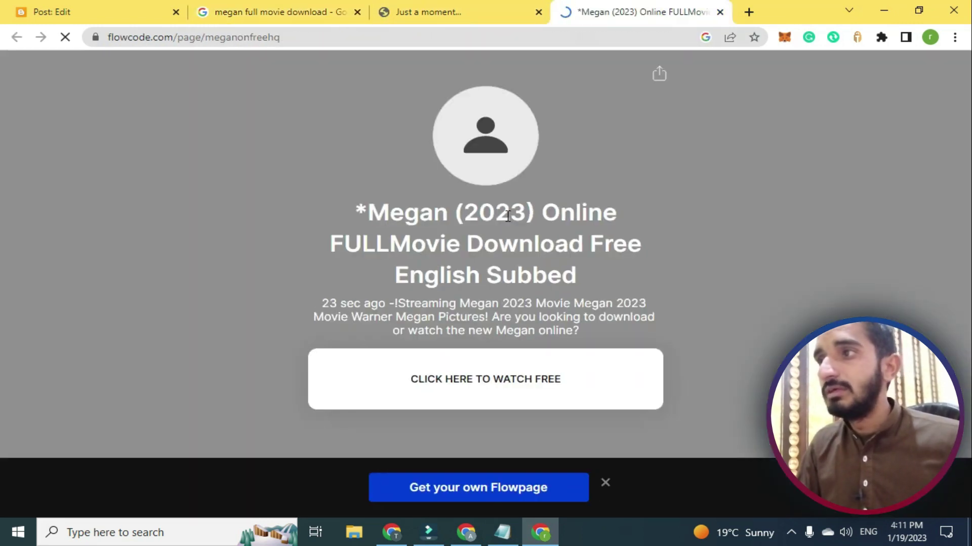
- Copy the Megan heading from the Flowcode page and paste it into the Blogger post body in Compose view
triple_click(502, 238)
right_click(506, 242)
click(511, 245)
click(18, 7)
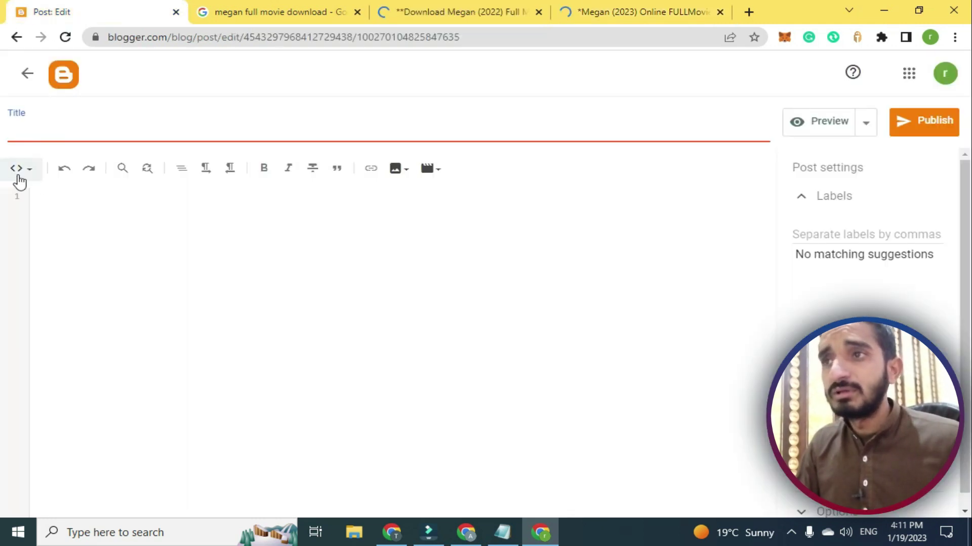
click(16, 171)
click(58, 207)
click(163, 260)
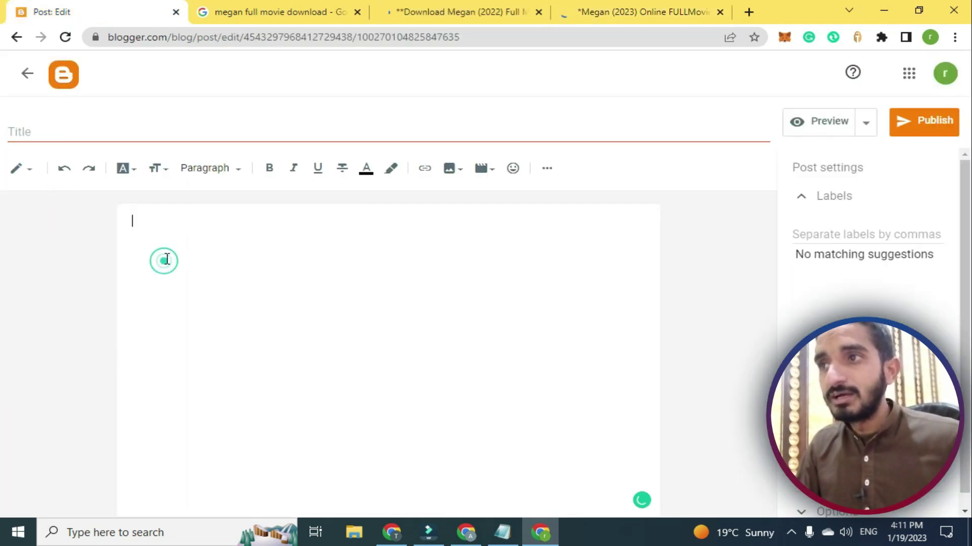
key(ctrl+v)
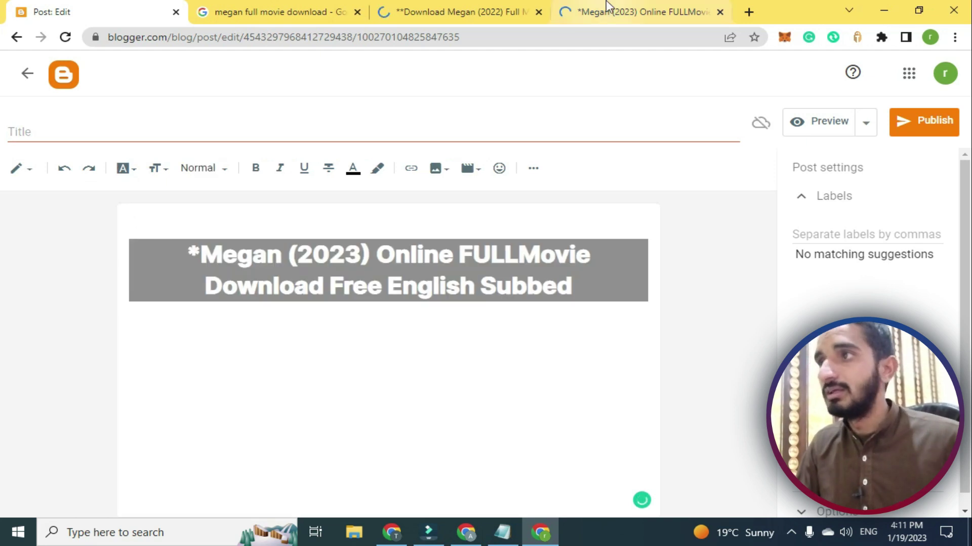
- Replace the post body with the Megan description paragraph copied from the reallygoodemails.com page
click(611, 10)
click(456, 12)
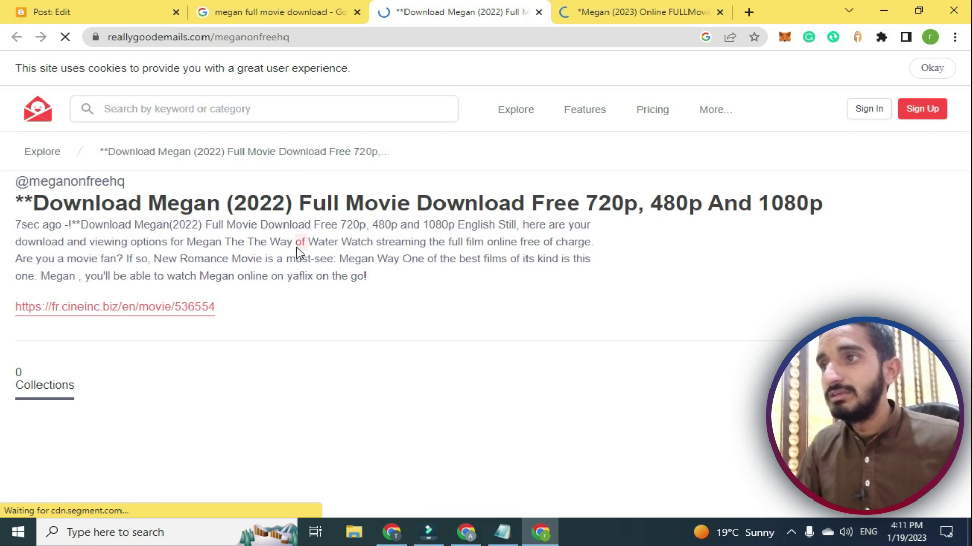
triple_click(297, 244)
click(152, 11)
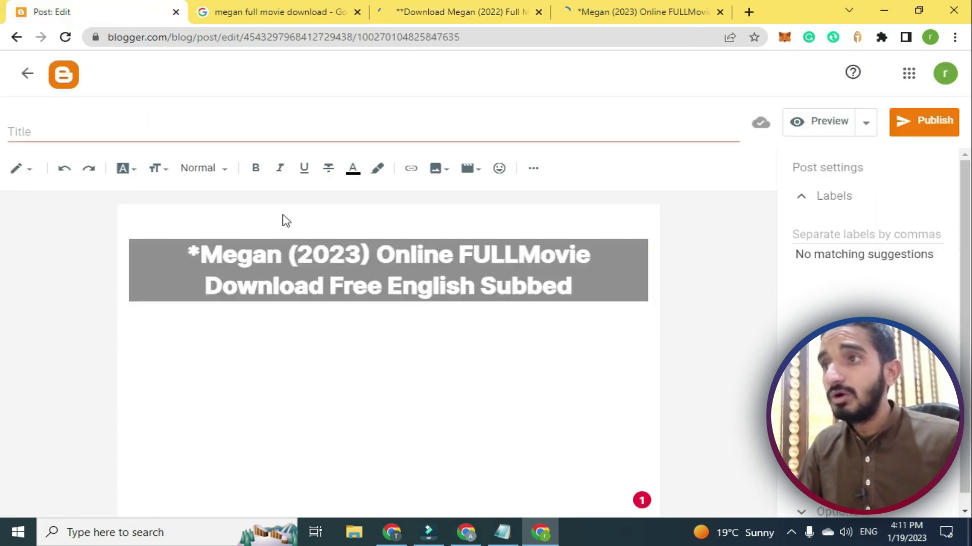
click(334, 340)
click(597, 285)
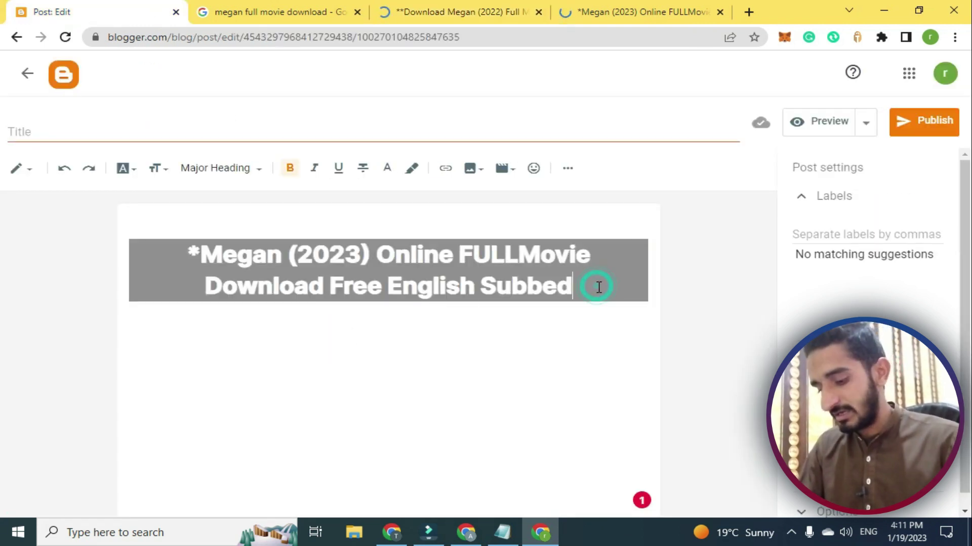
click(469, 342)
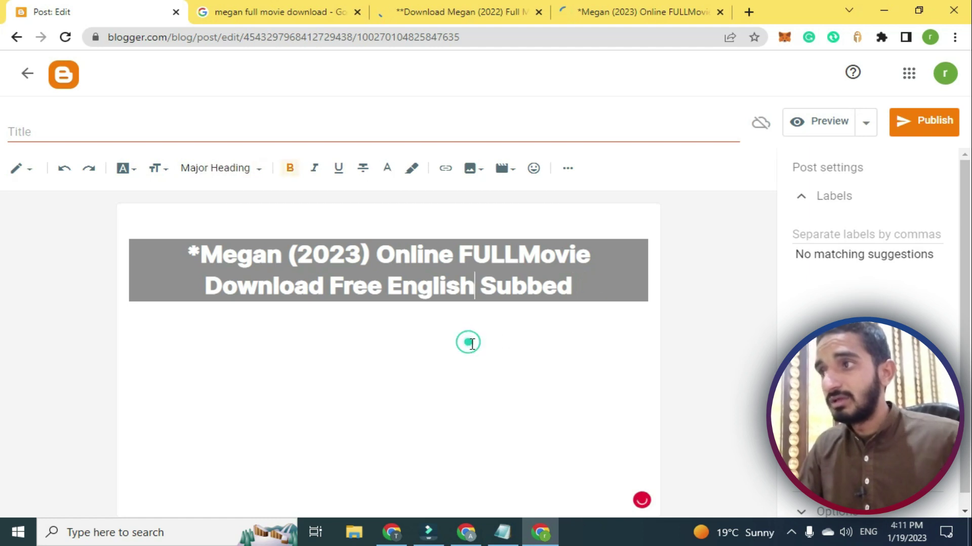
key(ctrl+a)
key(ctrl+v)
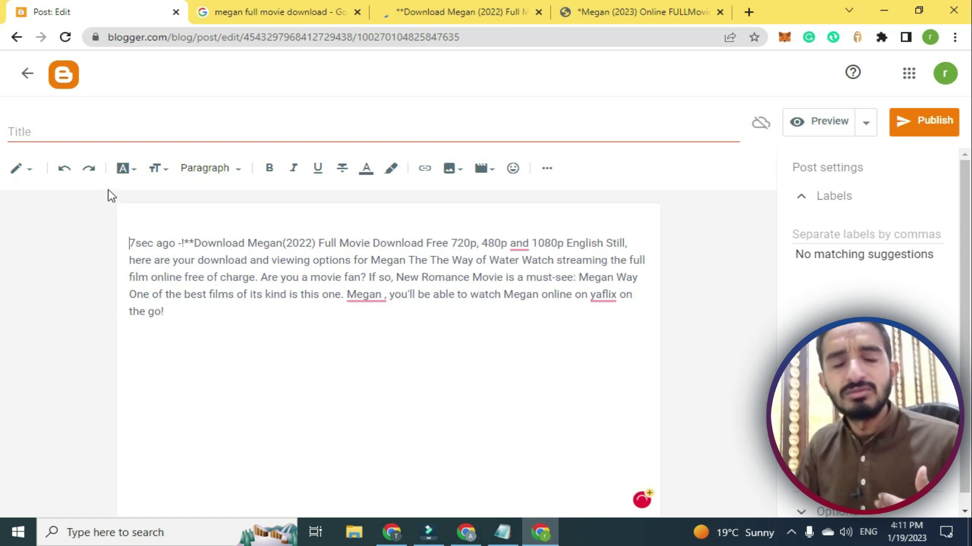
- Title the post "*Megan (2023) Online FULL Movie Download Free English Subbed", using the heading from the Flowcode page
click(250, 132)
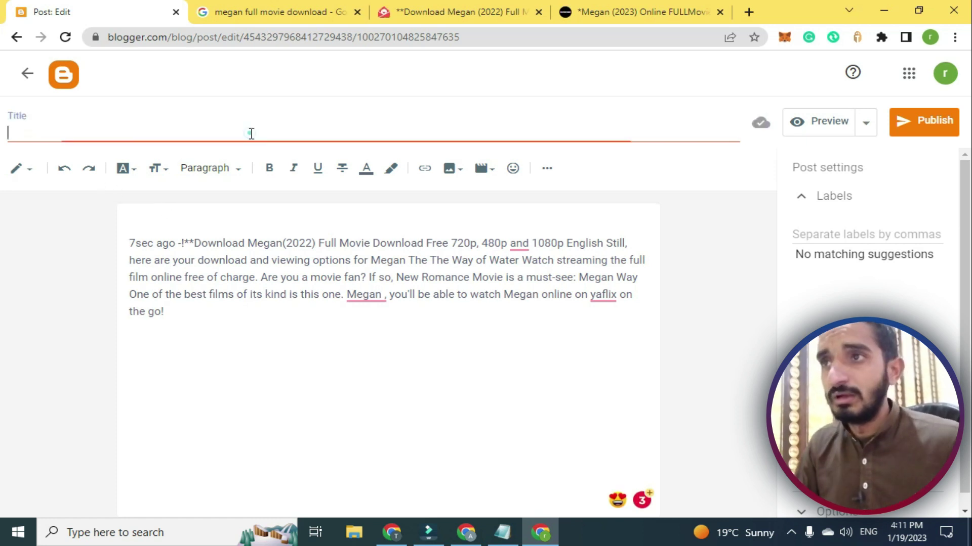
click(718, 9)
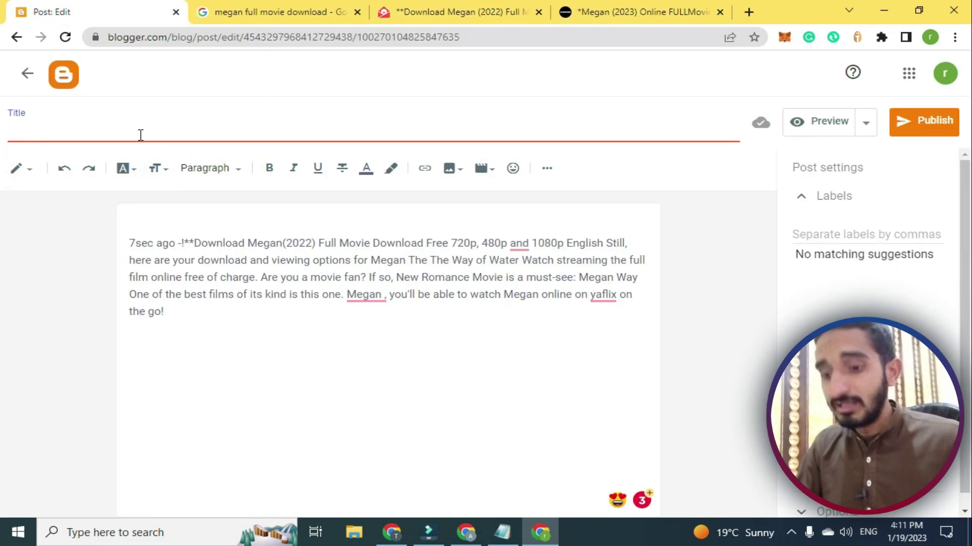
key(ctrl+v)
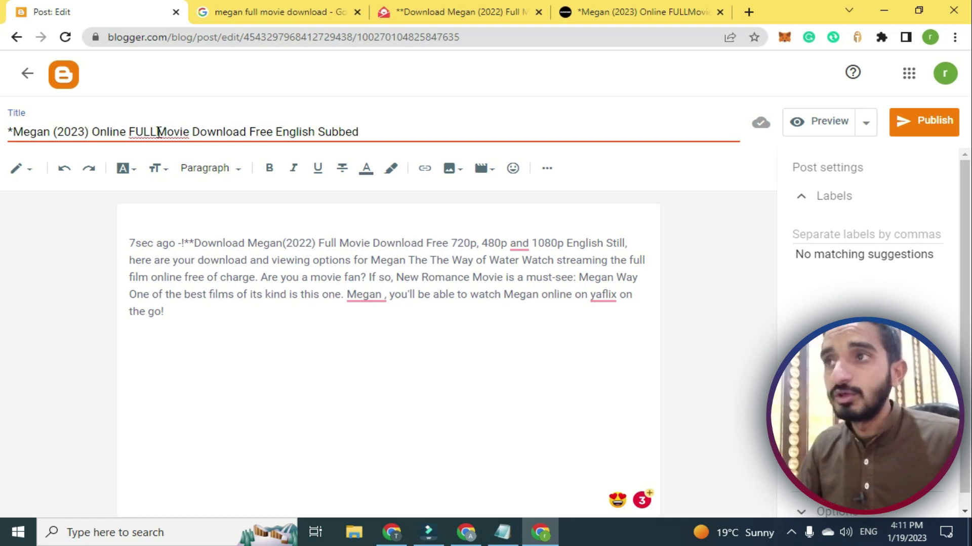
click(158, 132)
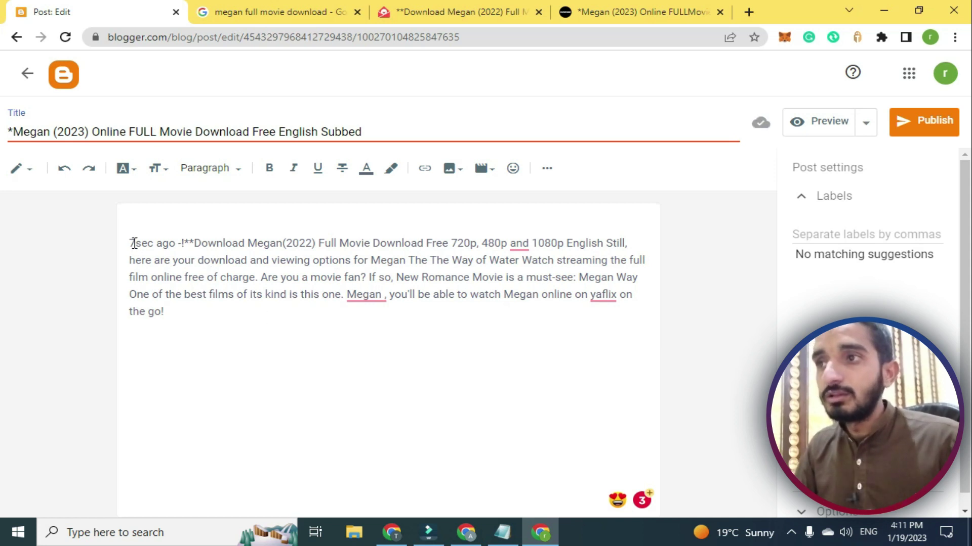
- Delete "7sec ago" from the start of the post body and insert an empty line above the paragraph
drag(175, 243, 113, 241)
key(BackSpace)
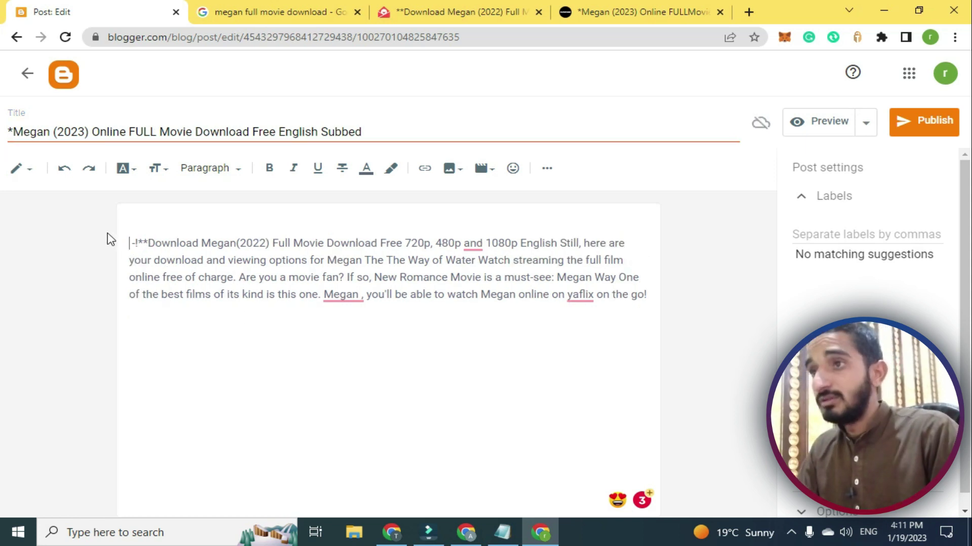
click(30, 170)
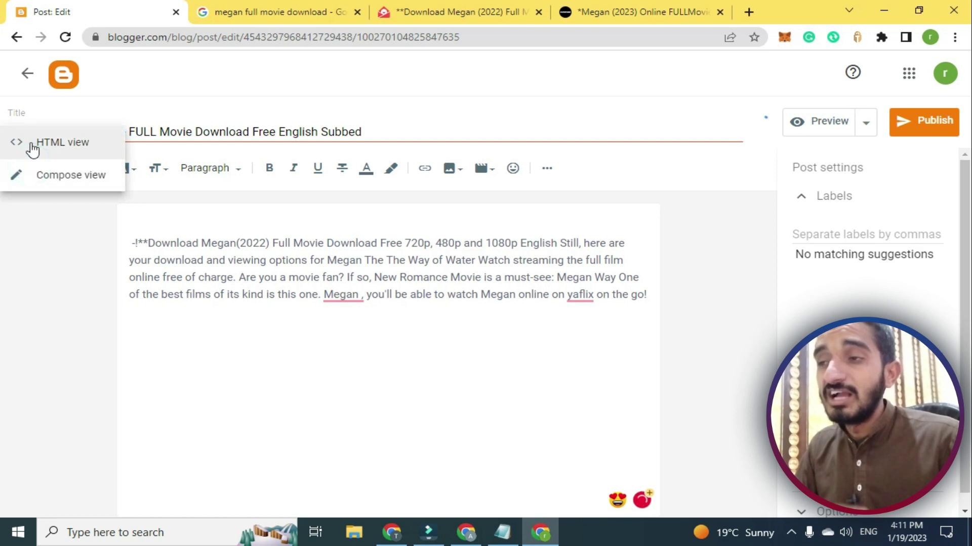
click(131, 242)
click(131, 243)
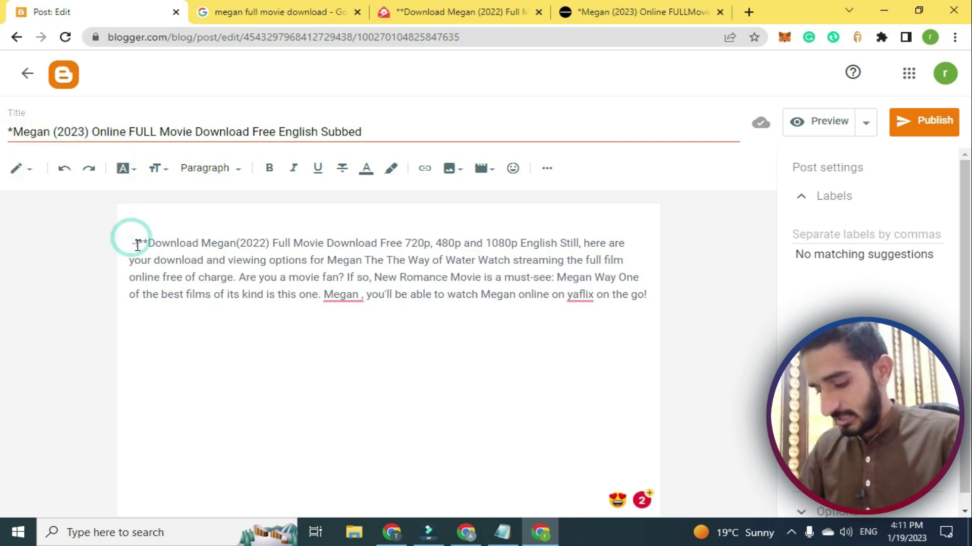
key(Return)
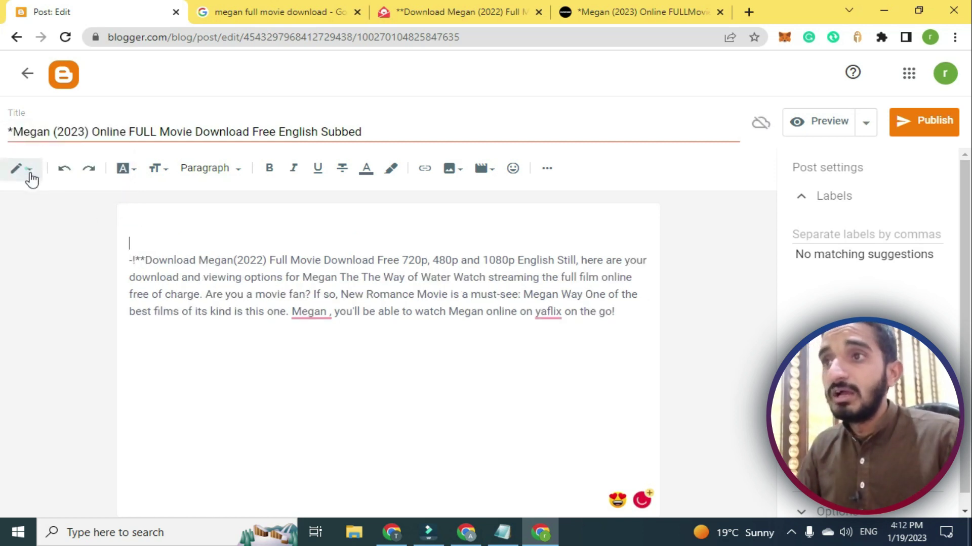
- Show the post in HTML view and insert two blank lines above the existing code
click(24, 168)
click(55, 145)
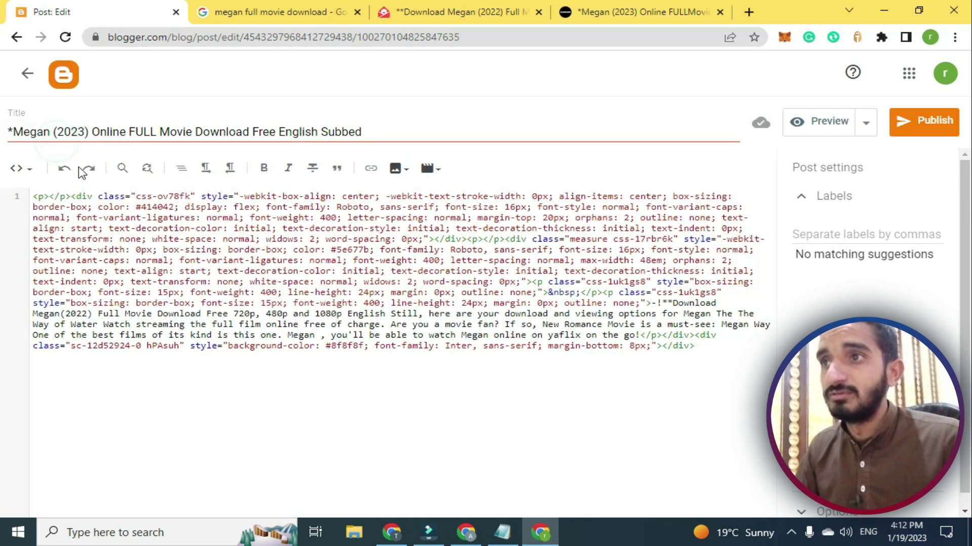
click(32, 196)
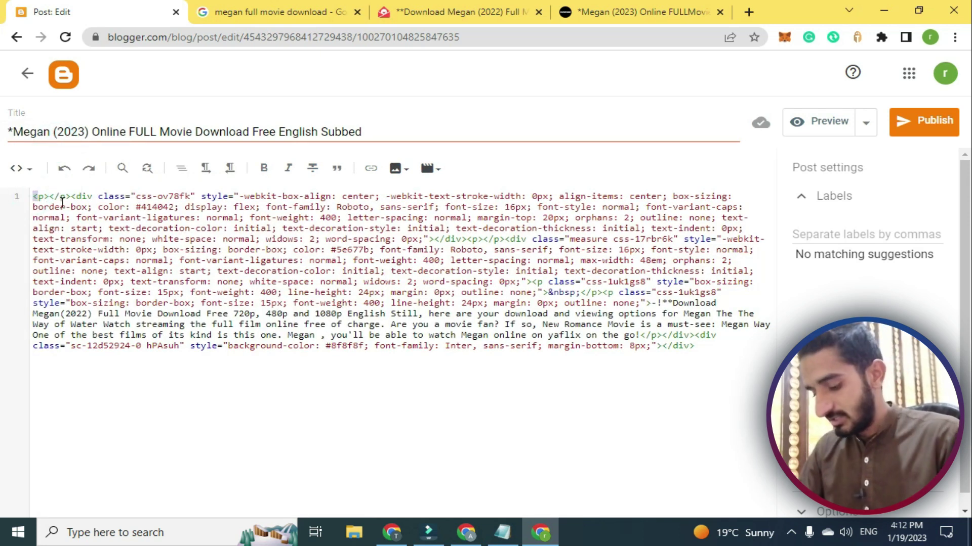
key(Return)
key(Return)
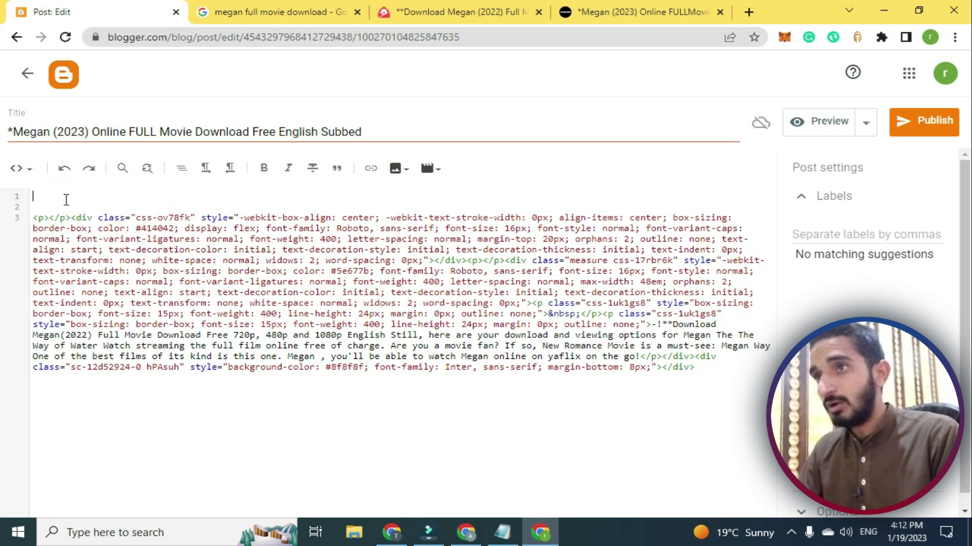
- Copy the window.open script from the cscs file in Notepad and paste it into the first line of the post's HTML
click(503, 532)
click(414, 199)
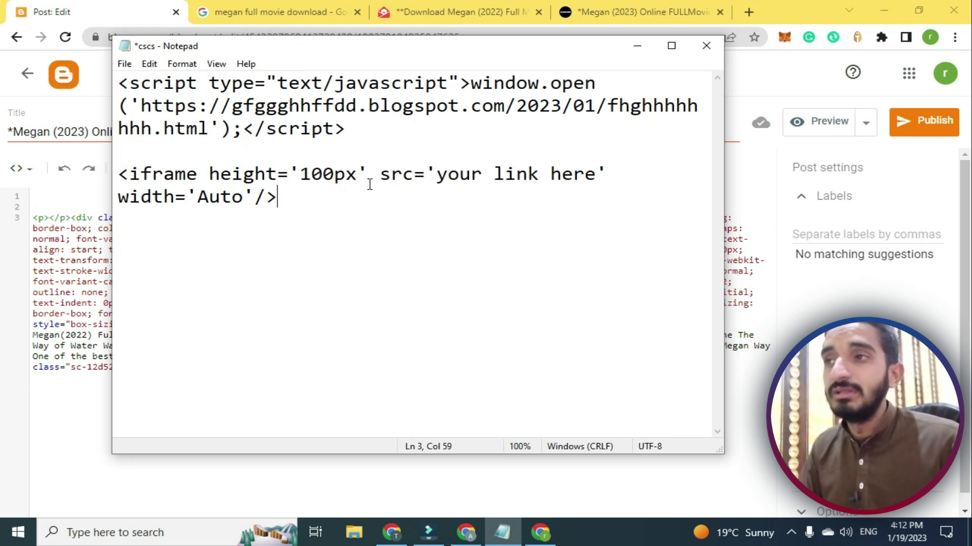
drag(359, 130, 107, 82)
key(ctrl+c)
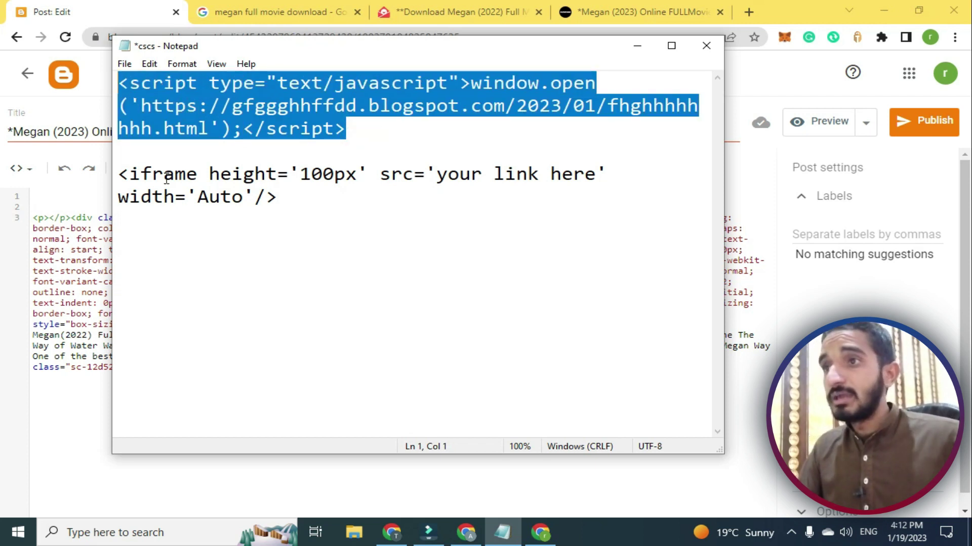
click(63, 195)
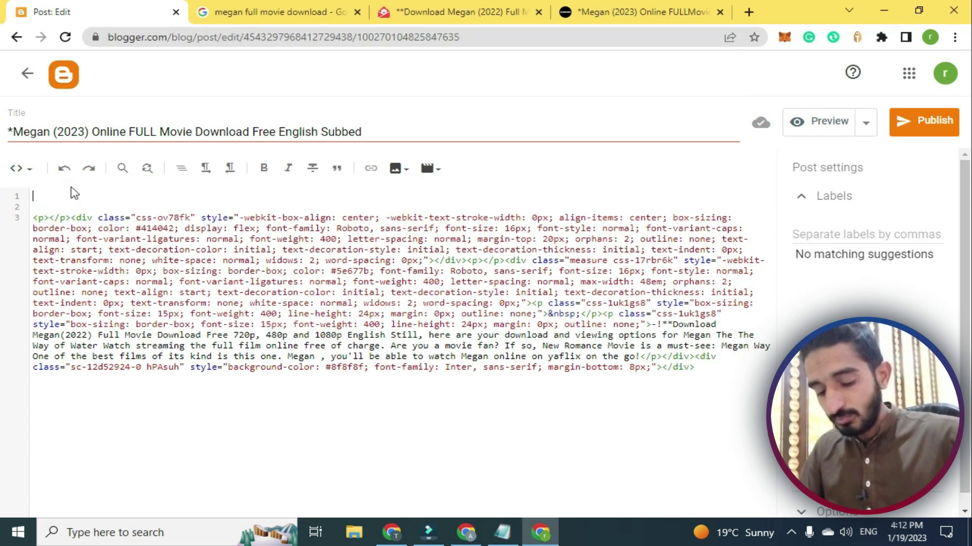
key(ctrl+v)
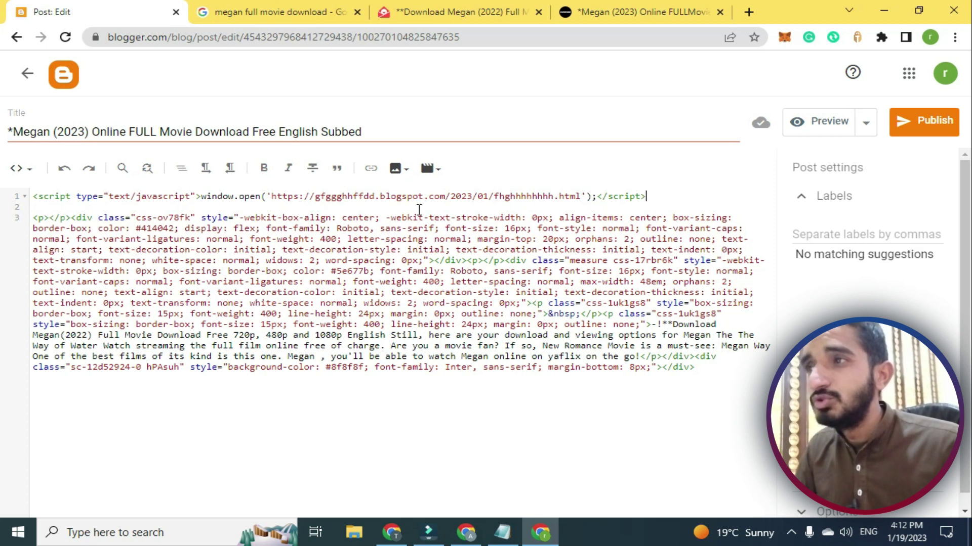
- Copy the iframe code with height 100px and width Auto from the cscs file in Notepad
drag(583, 195, 274, 197)
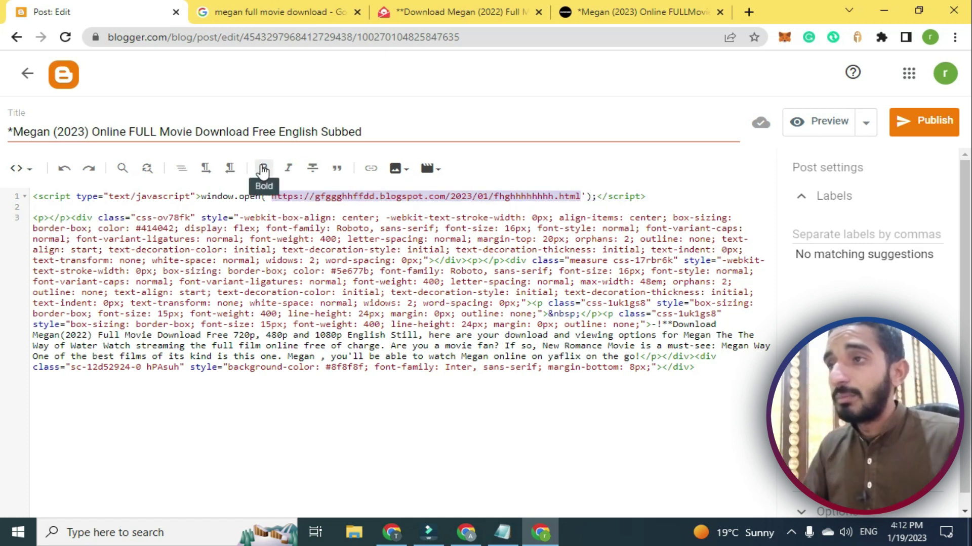
click(502, 533)
click(487, 239)
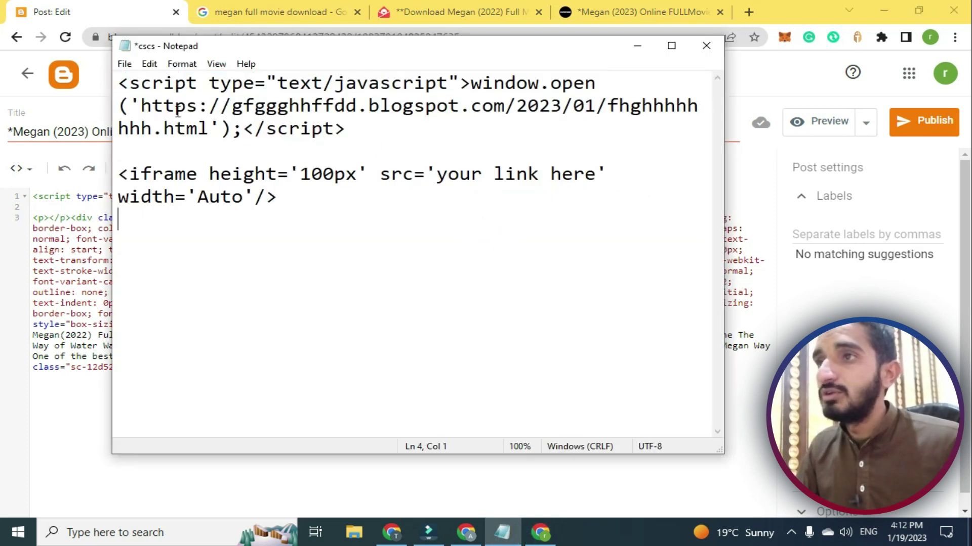
drag(142, 108, 215, 133)
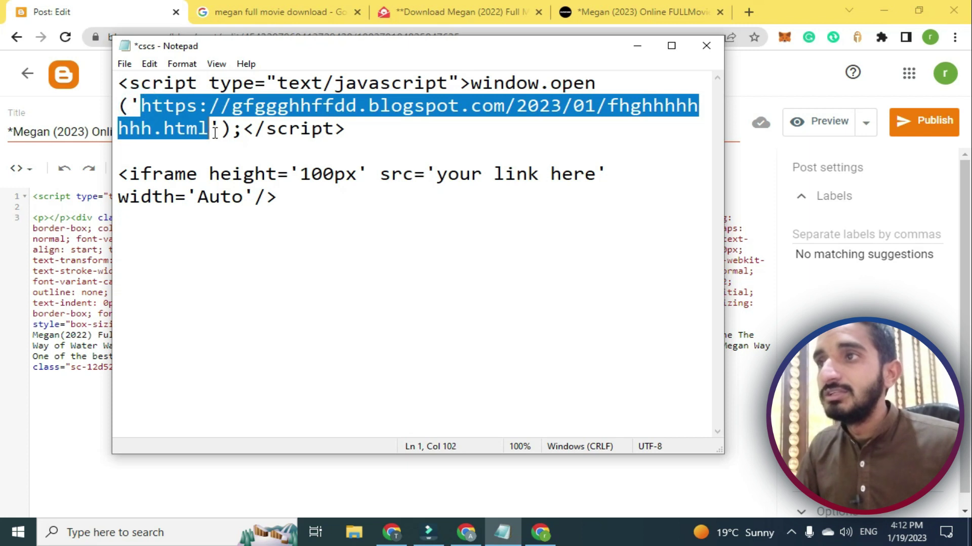
drag(719, 450, 867, 482)
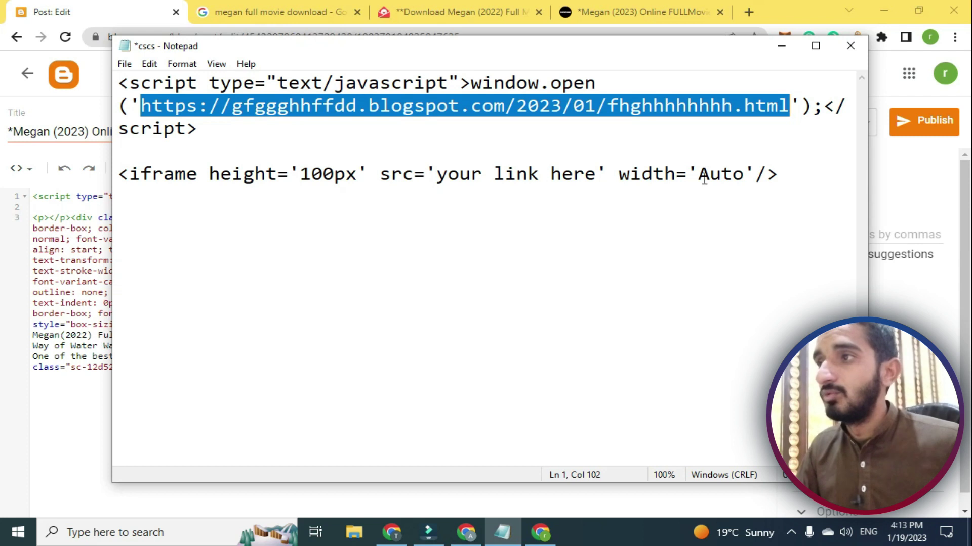
drag(791, 177, 120, 176)
key(ctrl+c)
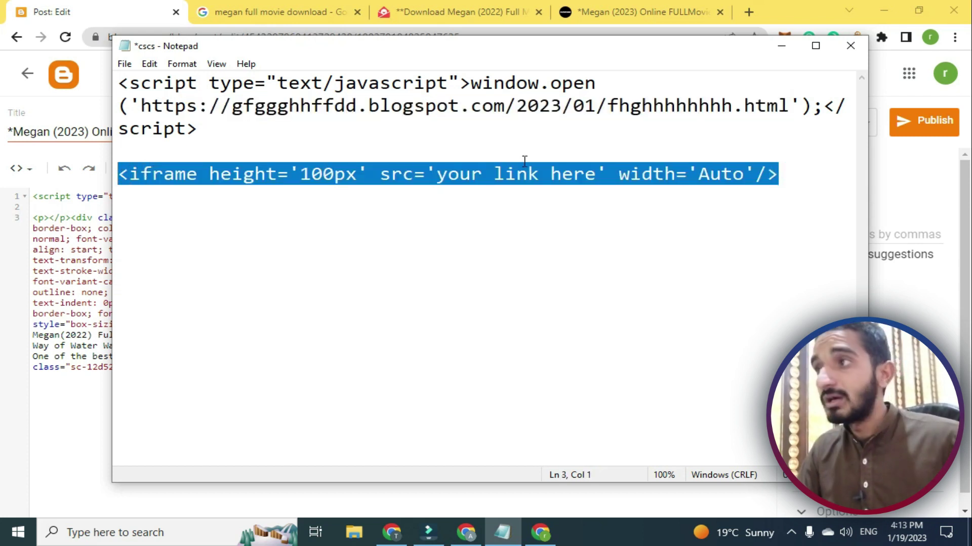
click(781, 45)
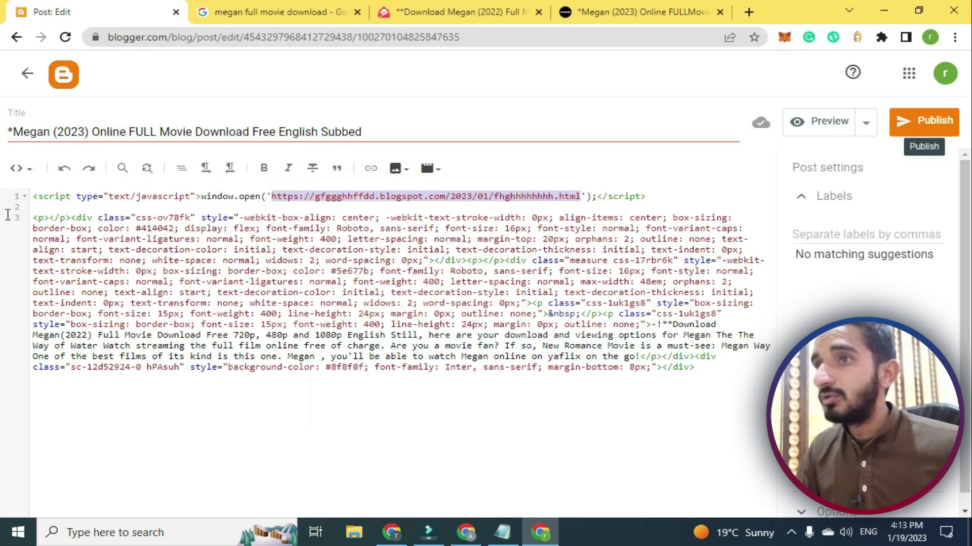
- Create a new post in the 19jan blog and paste the copied iframe code into its HTML
click(27, 73)
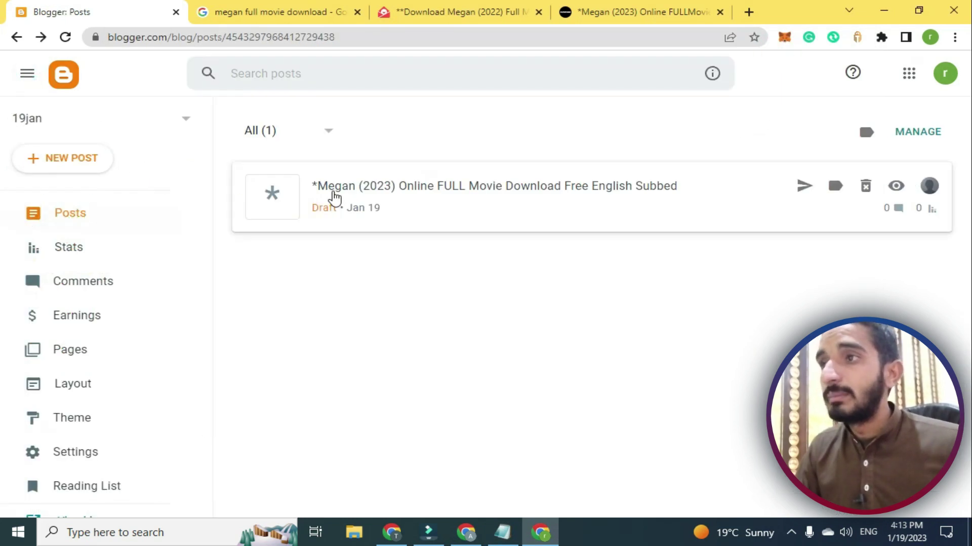
click(72, 163)
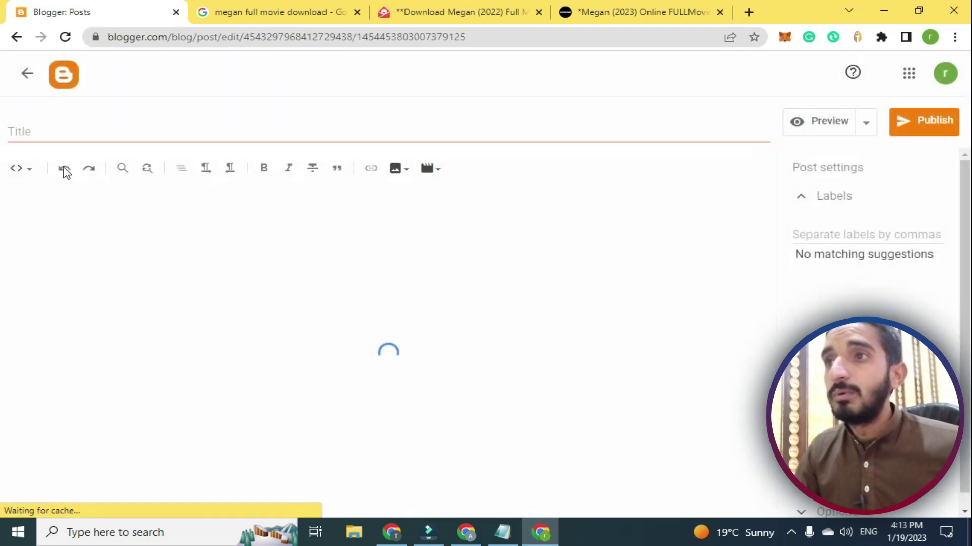
click(65, 208)
key(ctrl+v)
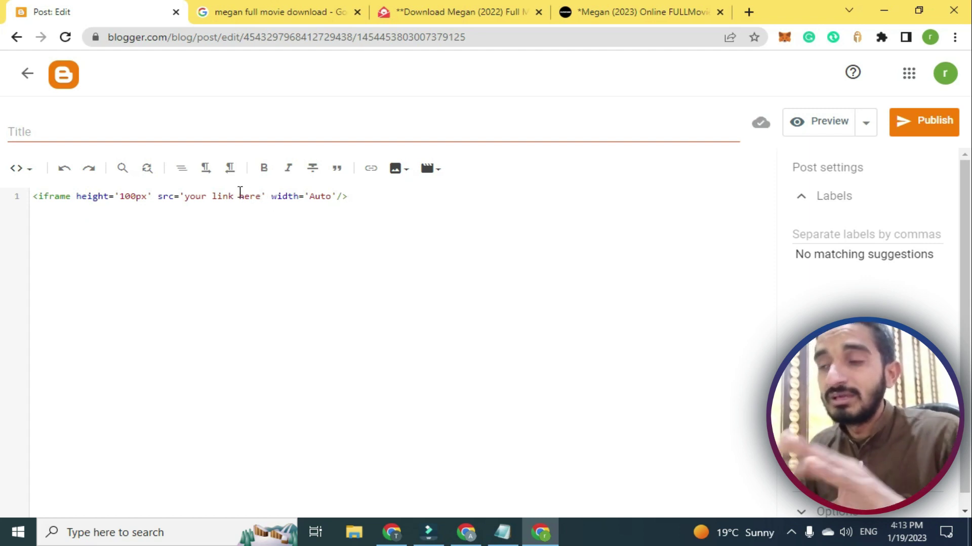
- Insert "adsterra" before "link here" in the placeholder text of the iframe's src attribute
click(213, 196)
text(adst)
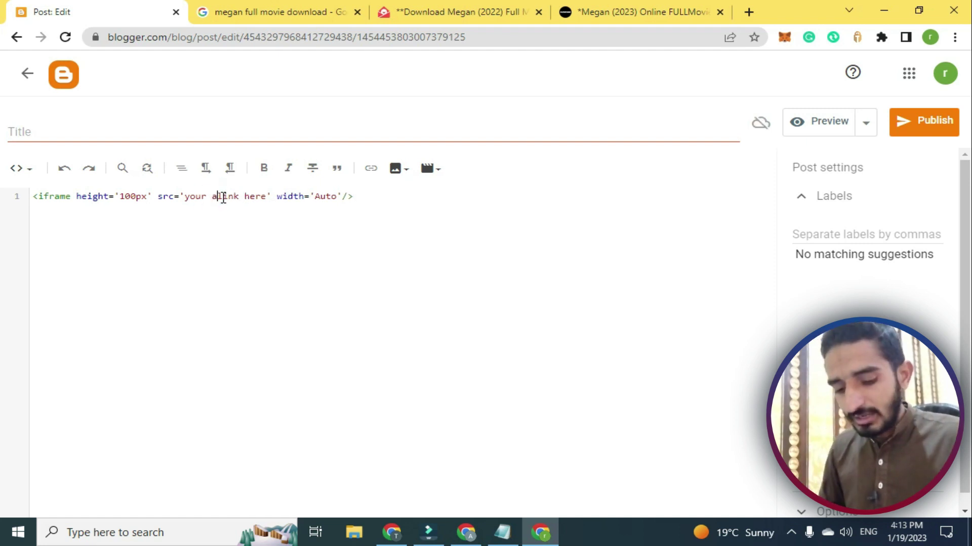
text(erra)
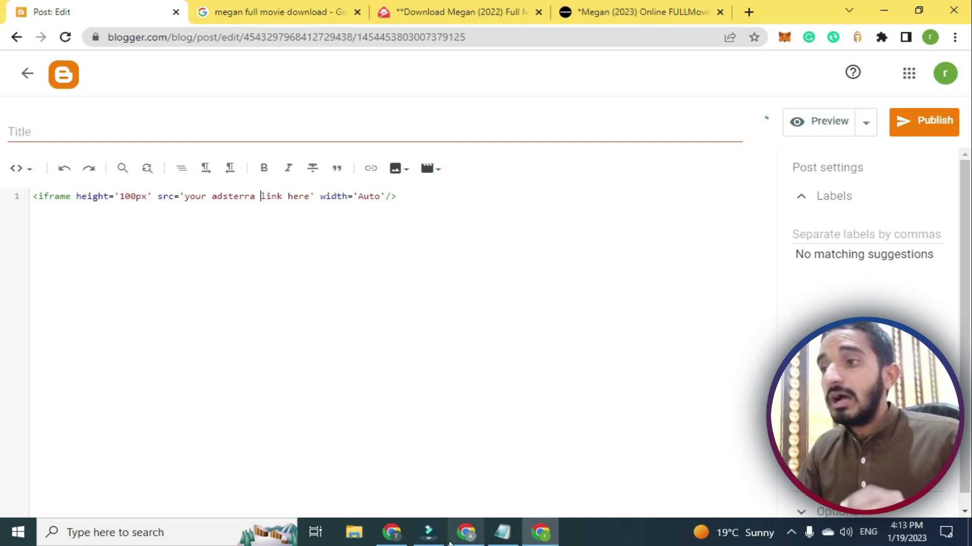
- Copy the DirectLink_3 link from Adsterra's direct links and paste it over the iframe's src placeholder in the Blogger post
click(466, 532)
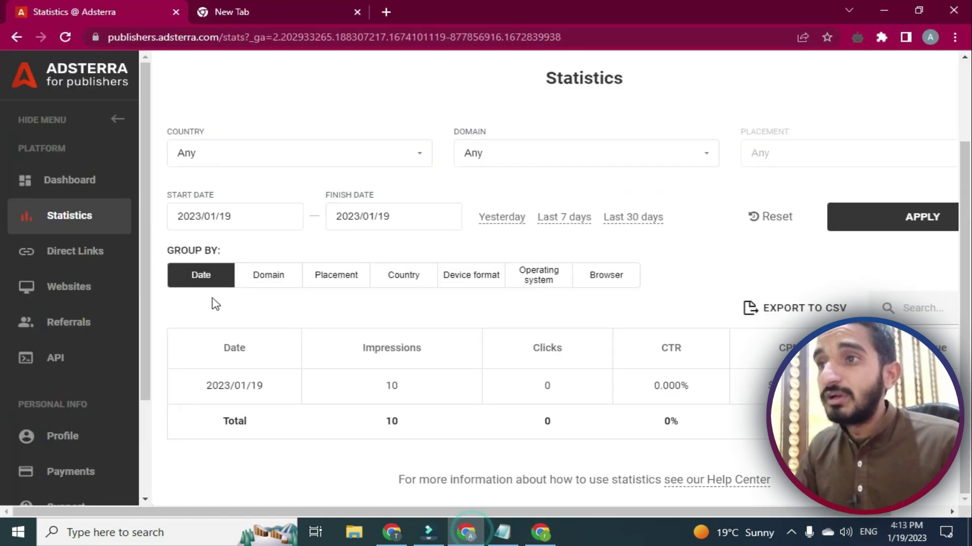
click(91, 251)
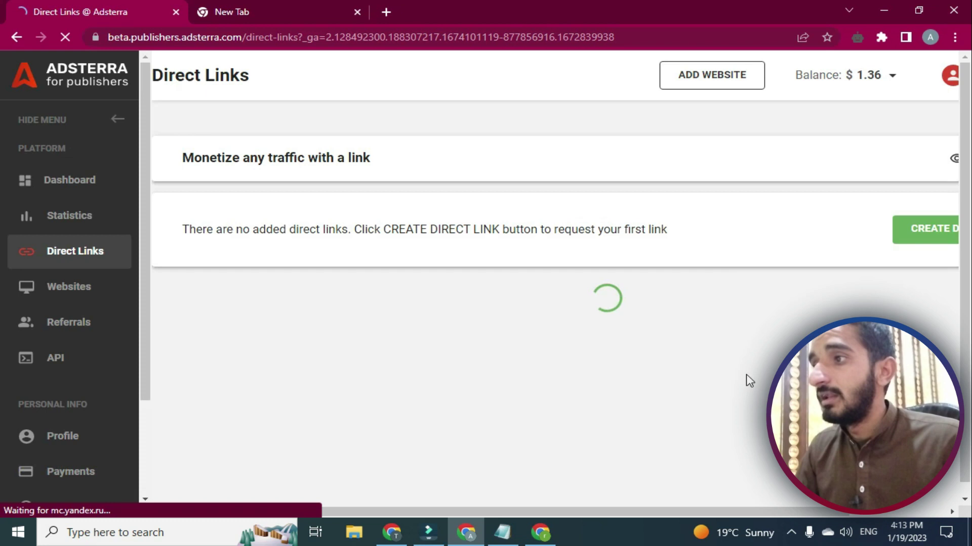
click(728, 424)
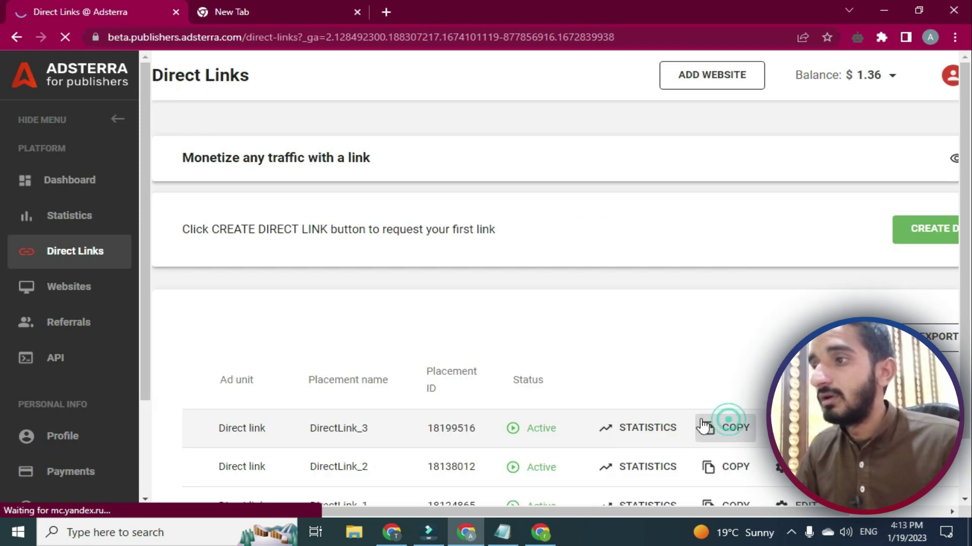
click(542, 540)
drag(310, 199, 189, 201)
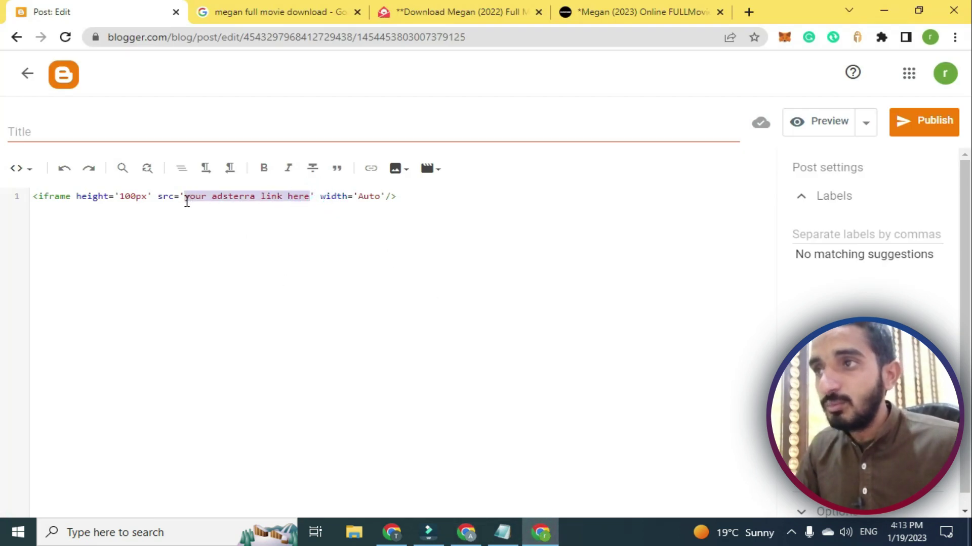
key(ctrl+v)
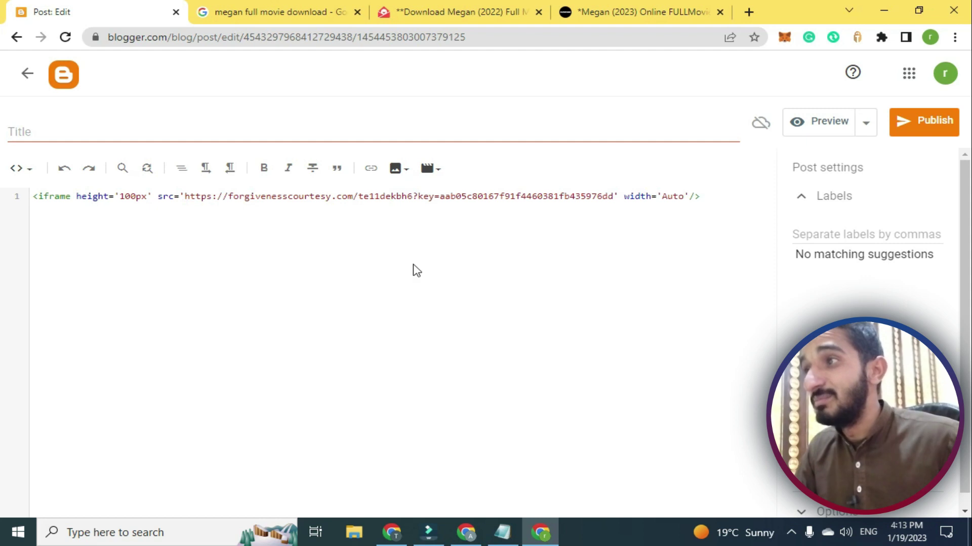
- Title the post "direct link posst" and publish it to the blog
click(389, 132)
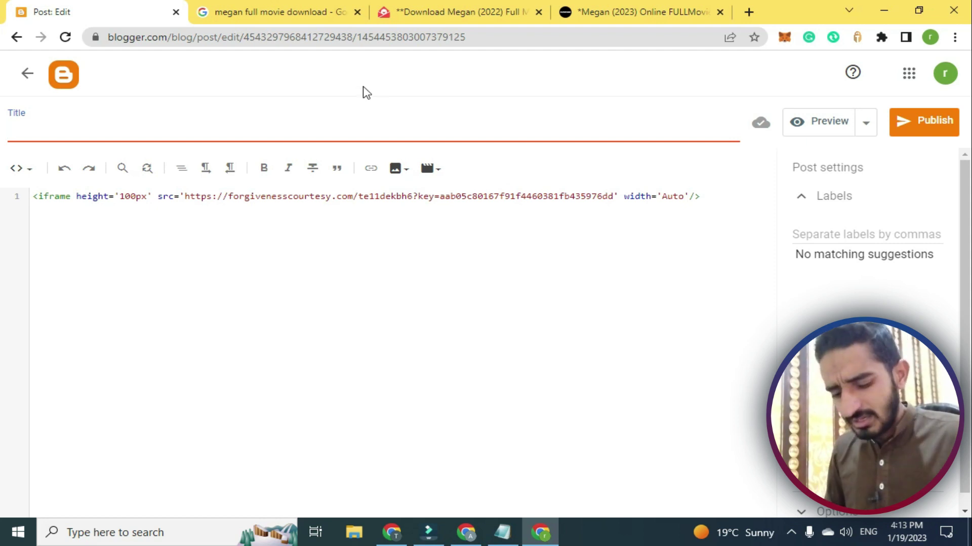
text(direct)
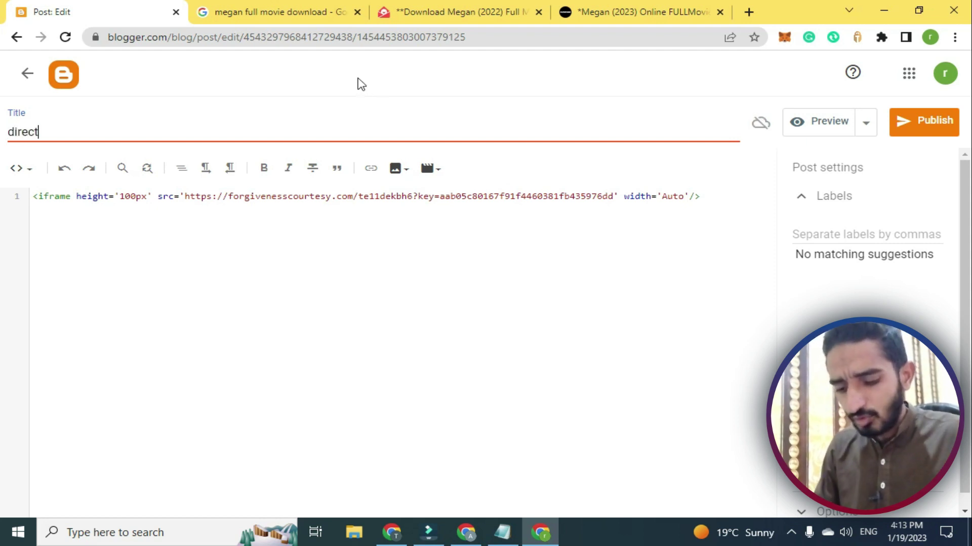
text( link posst)
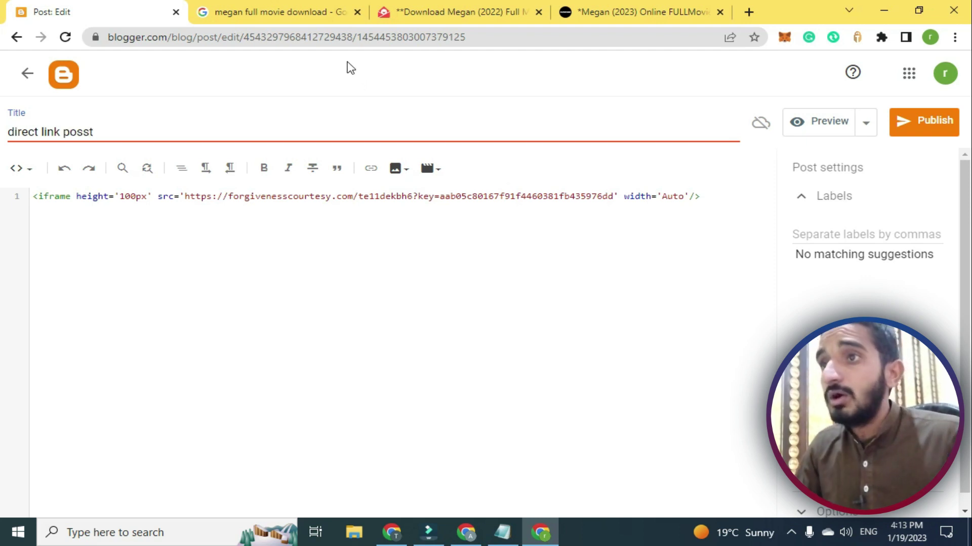
click(917, 121)
click(555, 316)
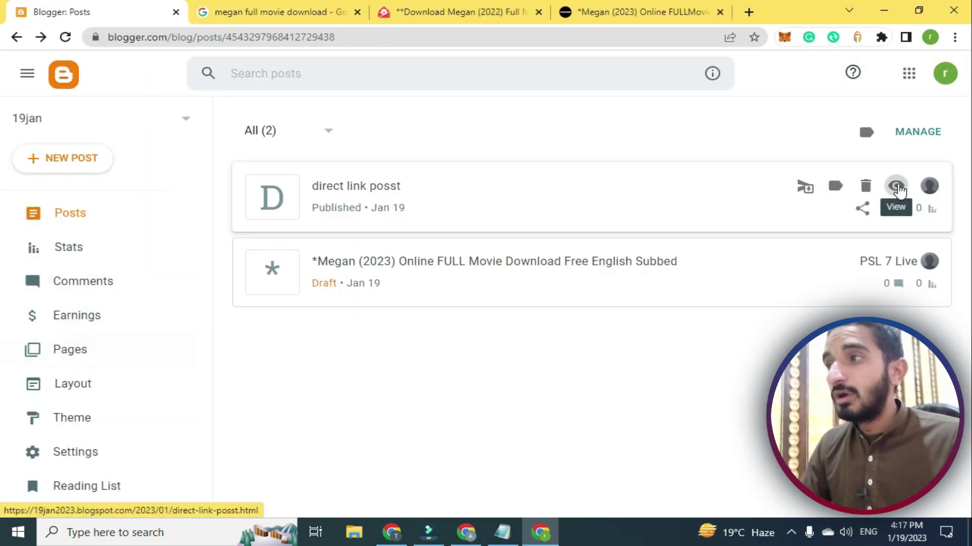
- View the published direct link post and compare the page loaded in its frame with the link in the post's iframe code
click(896, 186)
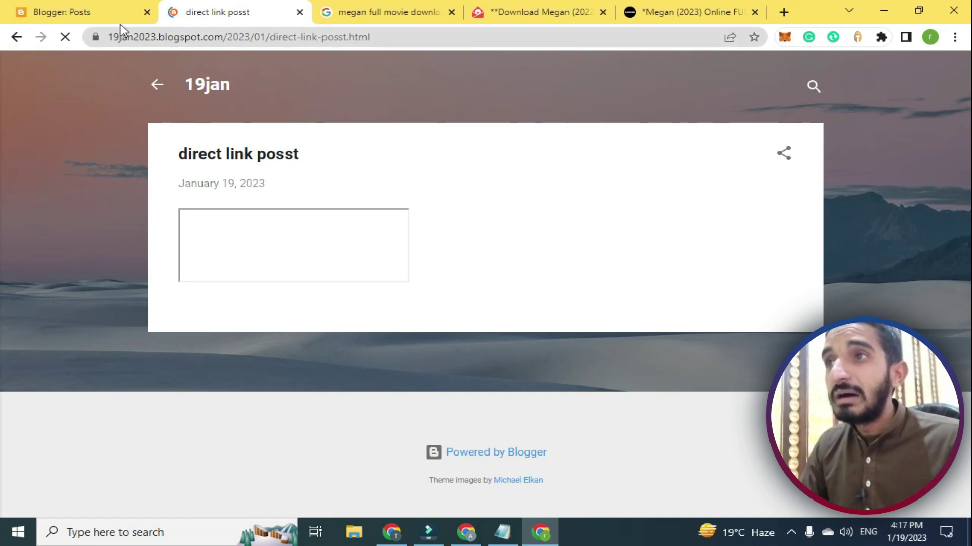
click(113, 8)
click(411, 207)
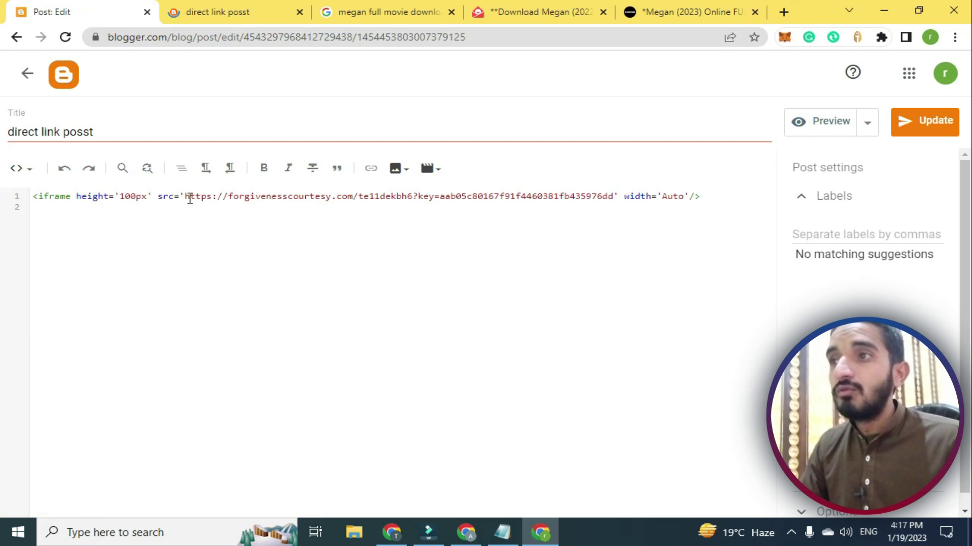
click(263, 8)
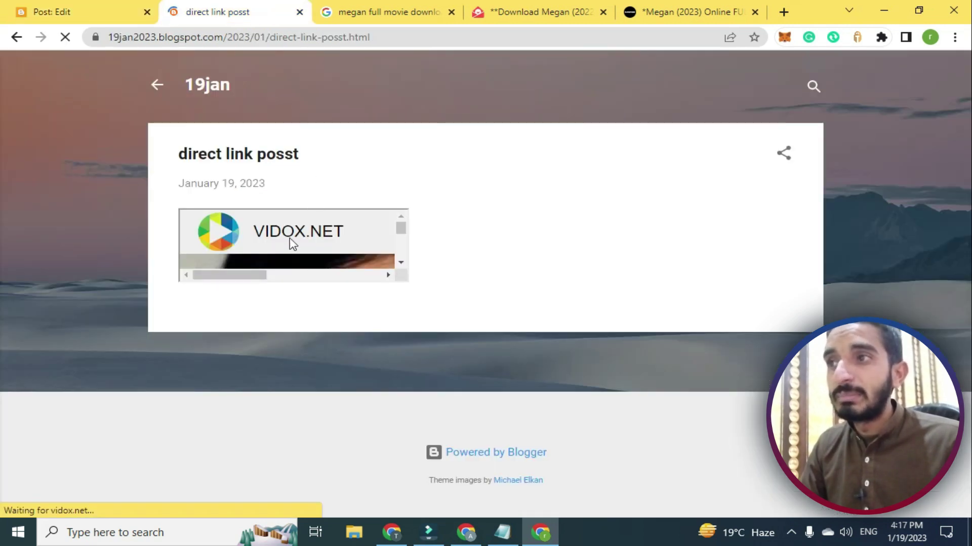
mouse_move(401, 228)
mouse_down()
mouse_move(410, 258)
mouse_move(414, 233)
mouse_up()
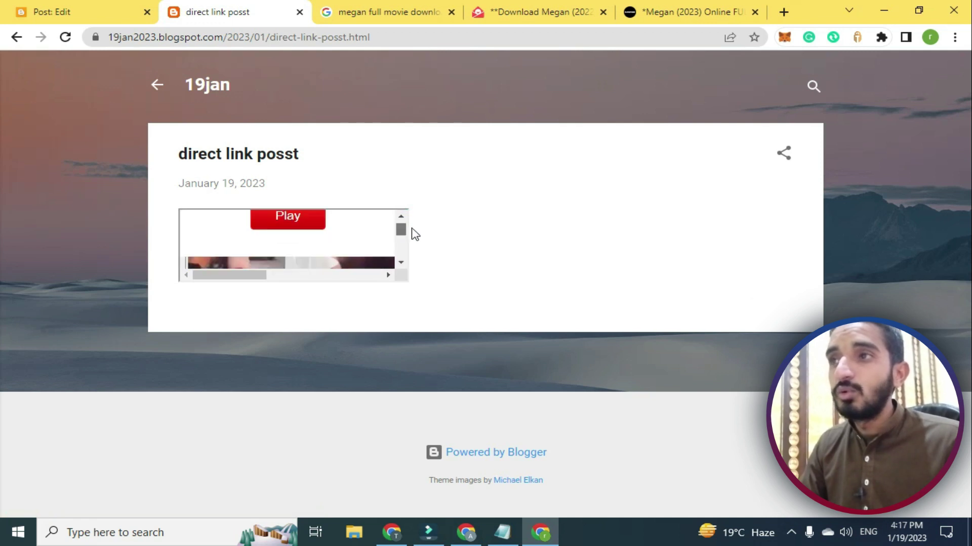
click(57, 11)
double_click(482, 199)
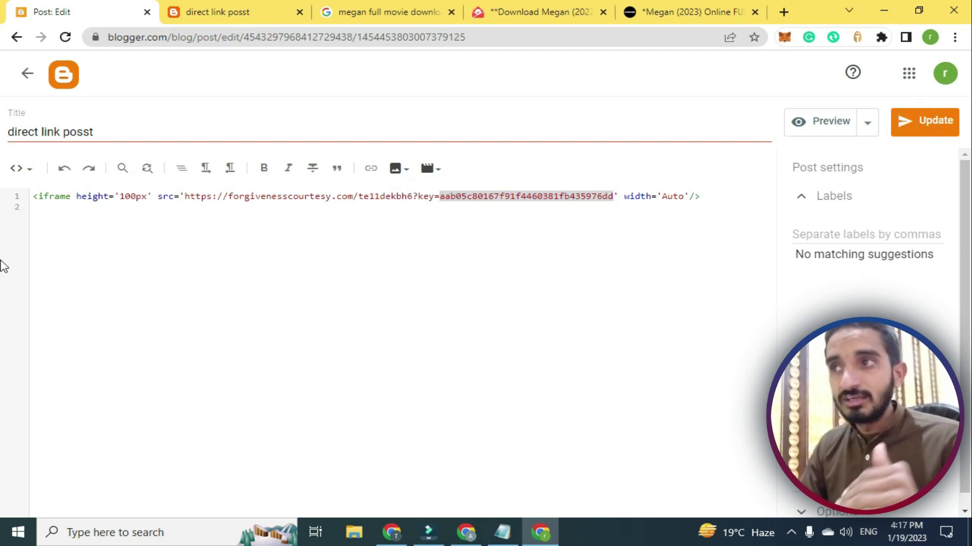
- Replace the window.open URL in the Megan draft's script with the copied address of the published direct link post
click(27, 74)
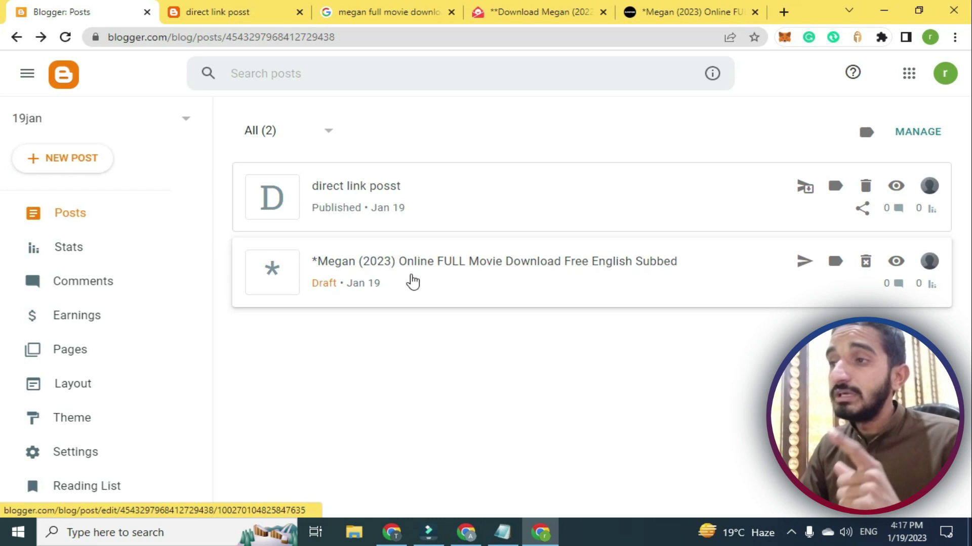
click(241, 11)
click(283, 37)
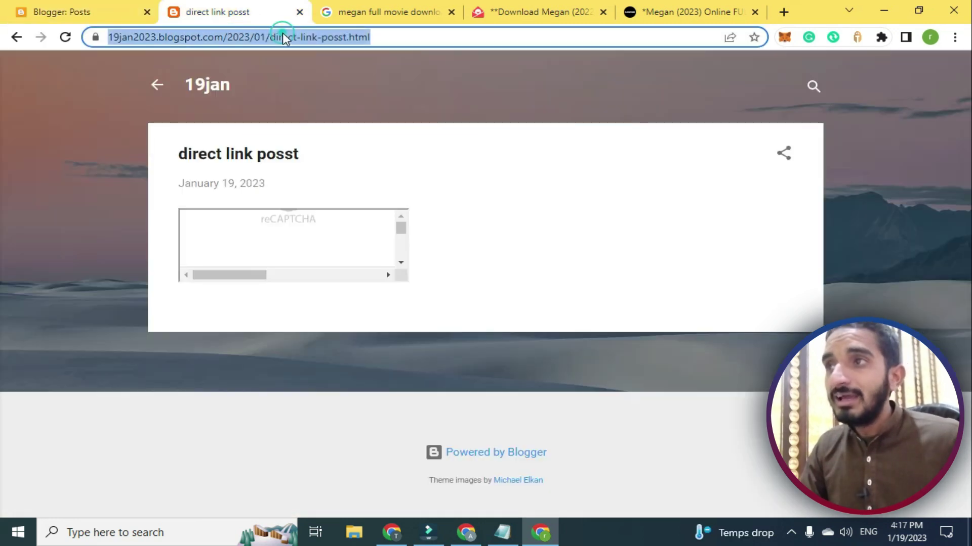
click(99, 12)
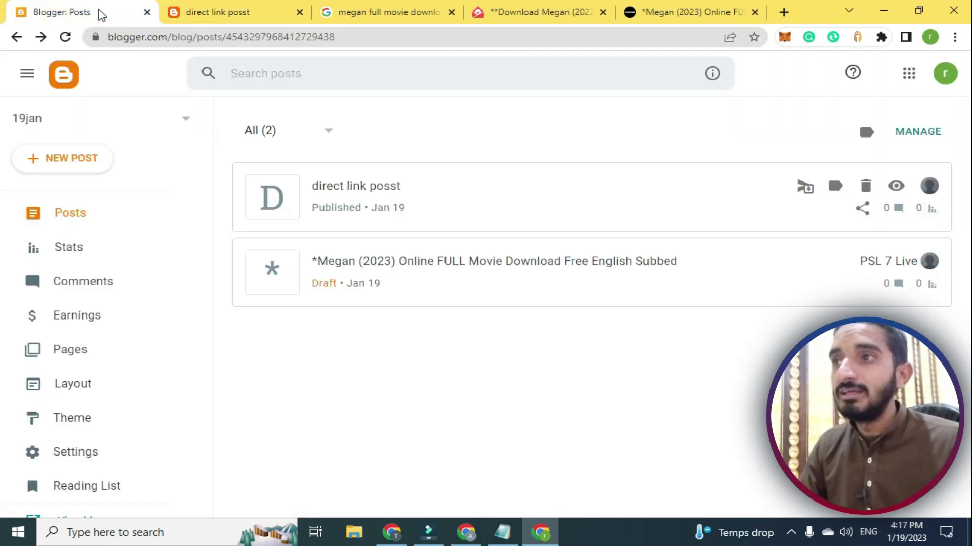
click(536, 279)
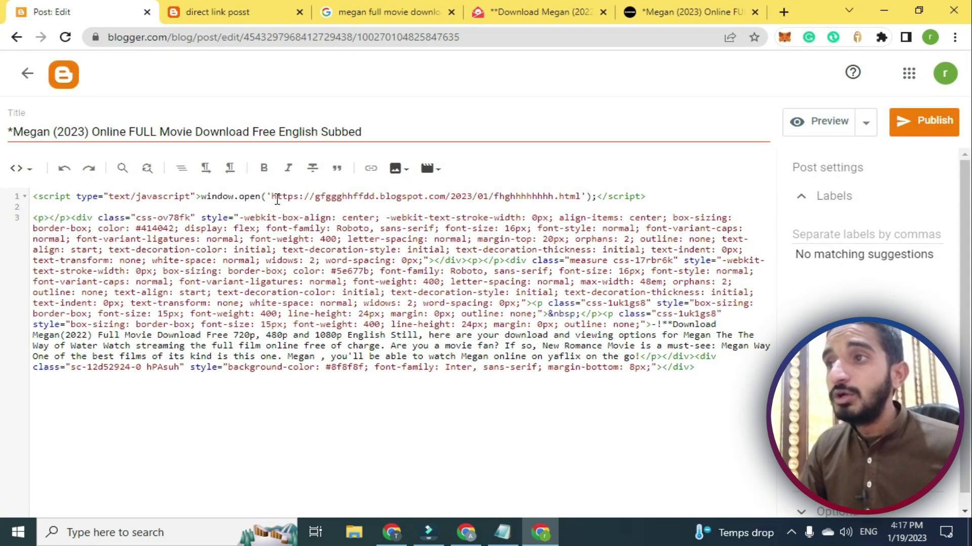
drag(272, 196, 575, 199)
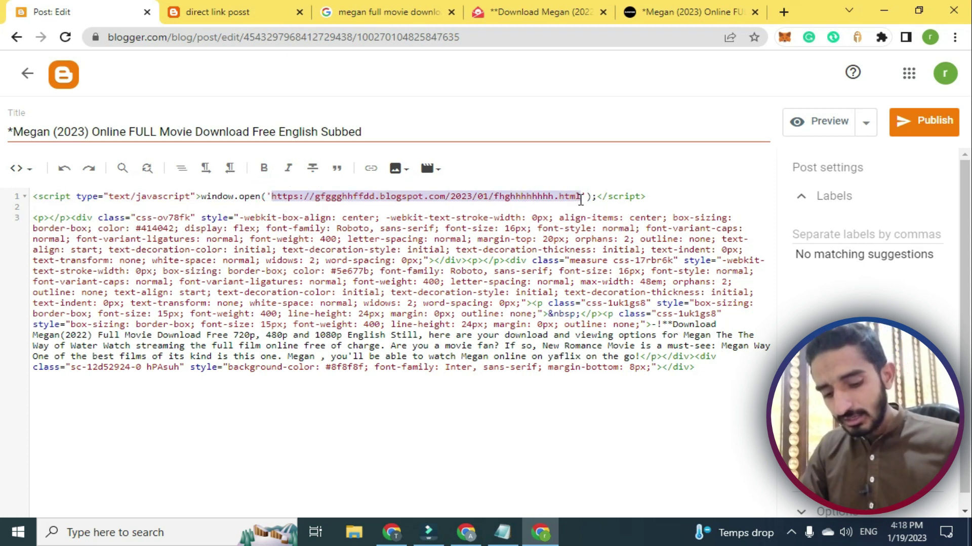
key(ctrl+v)
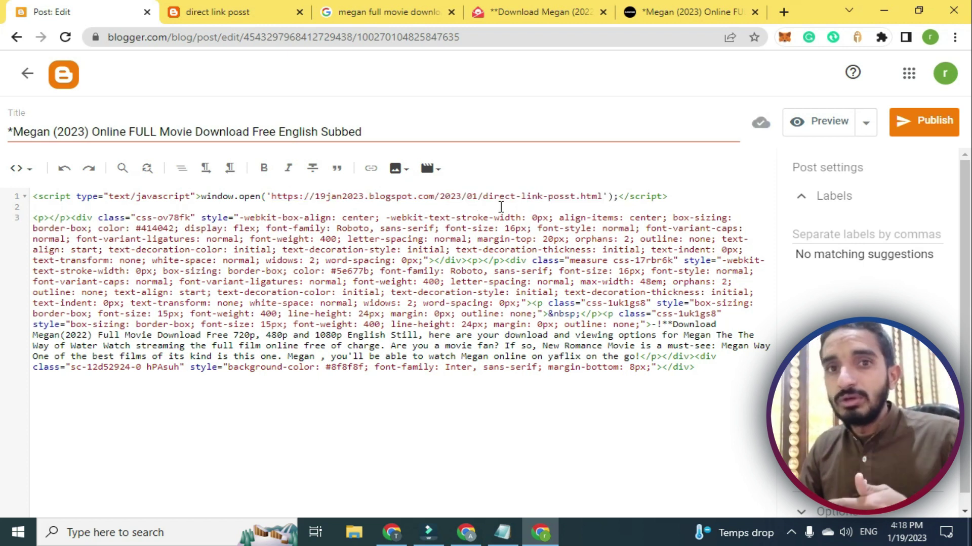
- Publish the Megan movie post to the 19jan blog
click(212, 11)
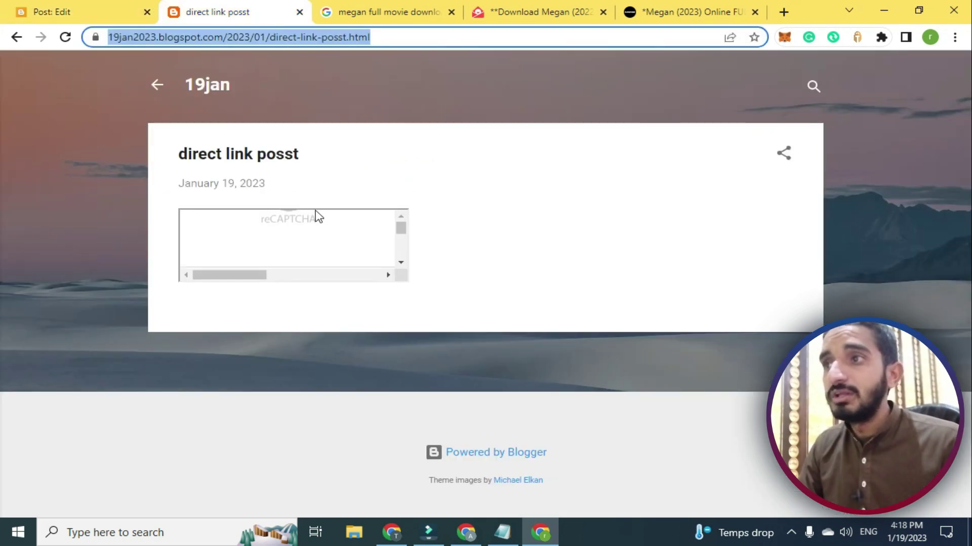
click(60, 10)
click(921, 127)
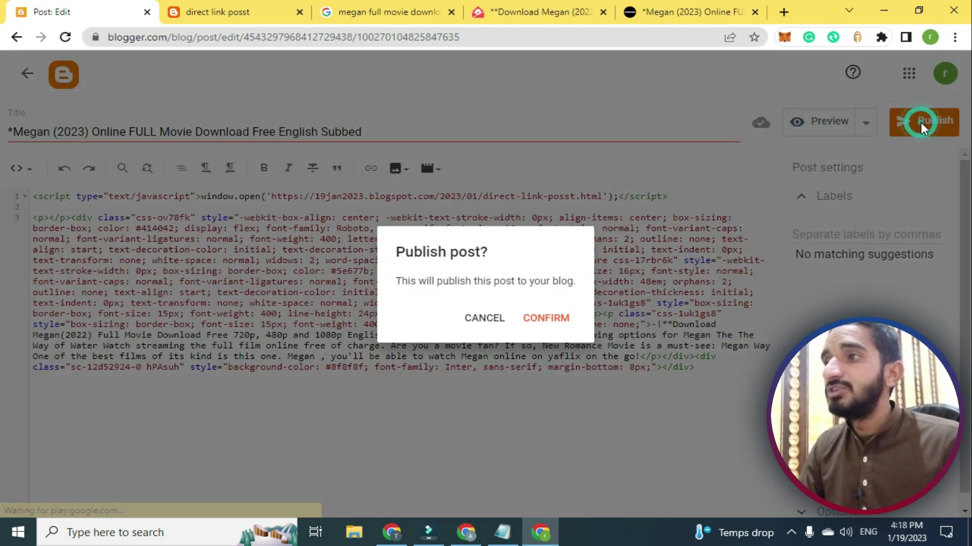
click(566, 315)
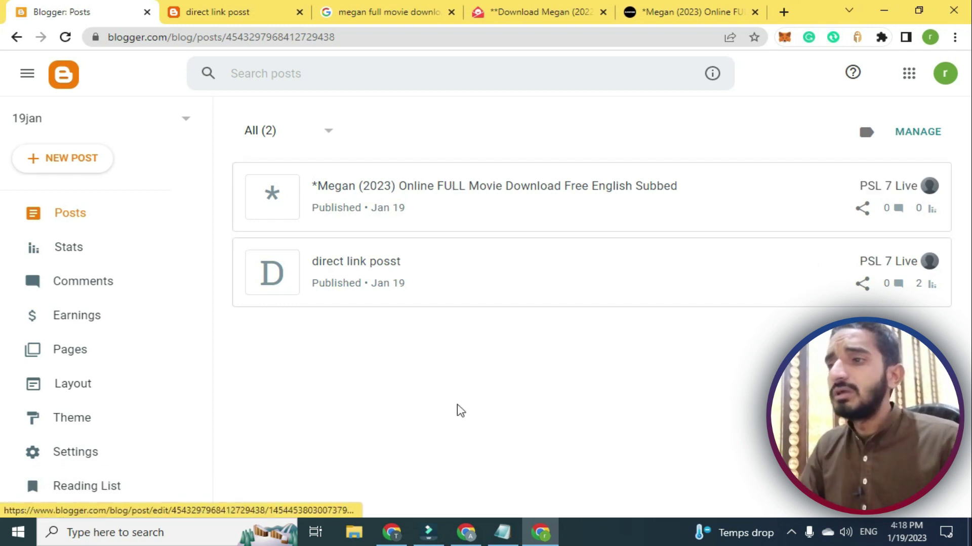
- Switch to the YouTube window showing the Tricky Yar channel's videos
click(391, 532)
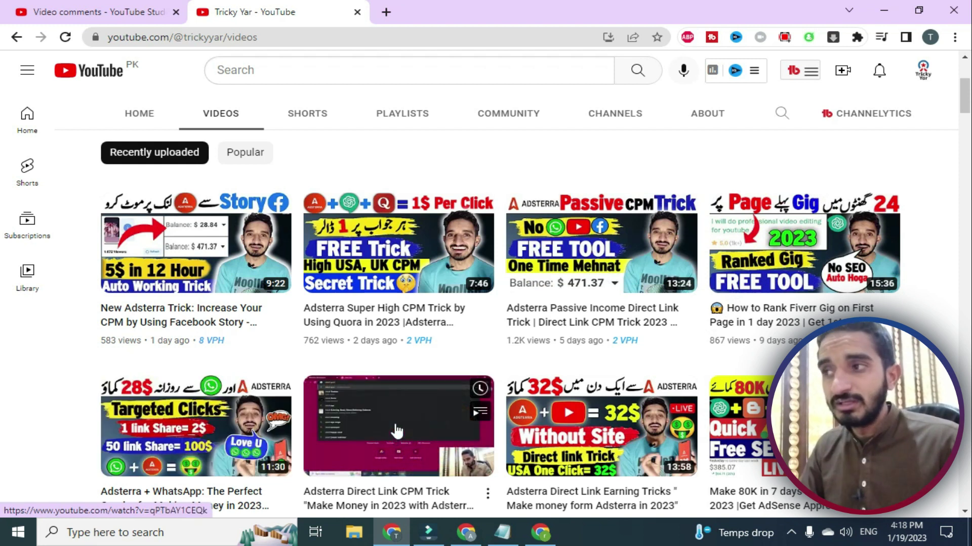
- Switch to the Blogger window, view the published Megan post and check the direct link post that its script opens
click(543, 540)
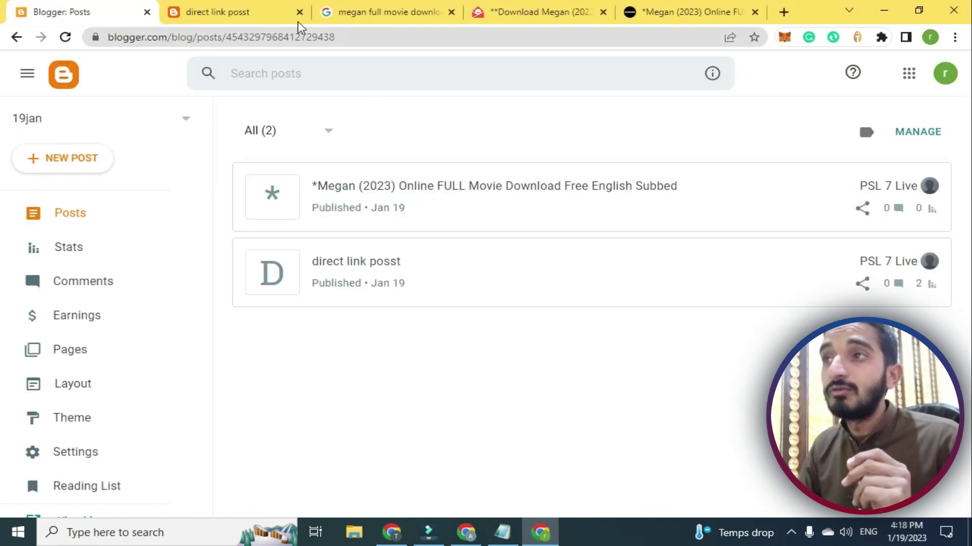
mouse_move(807, 196)
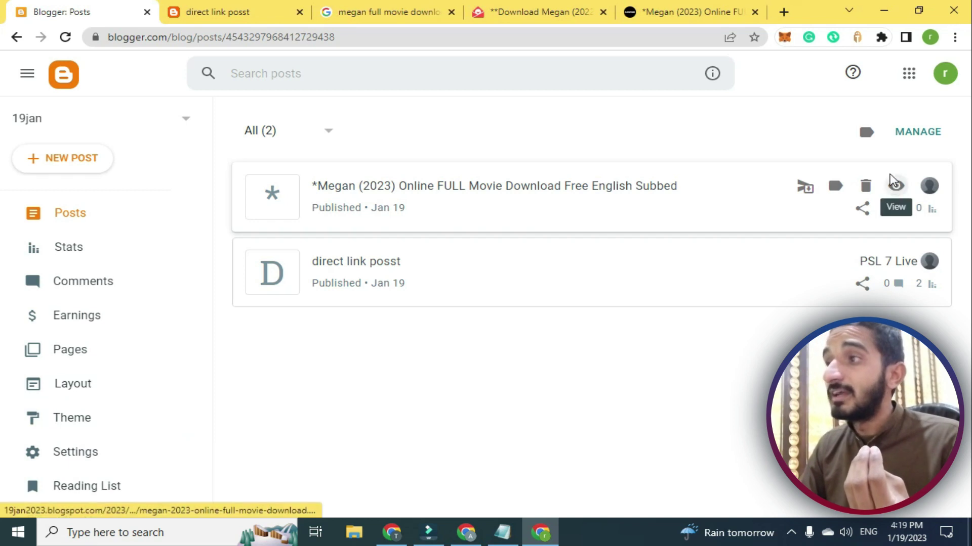
click(896, 187)
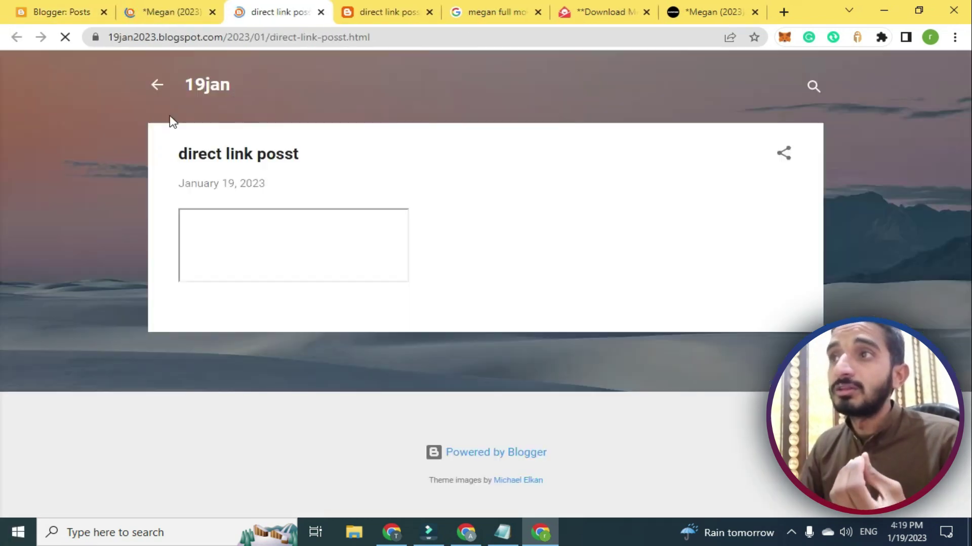
click(206, 16)
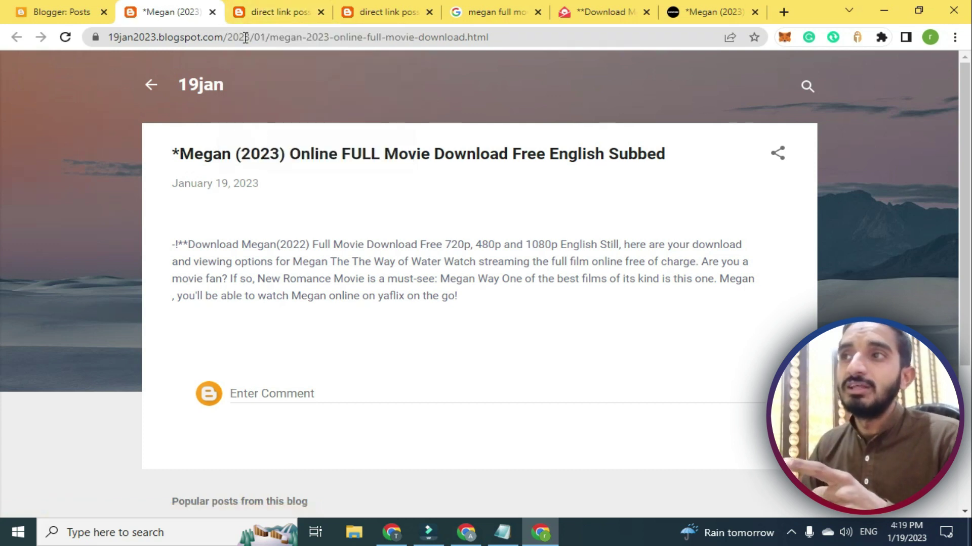
click(259, 12)
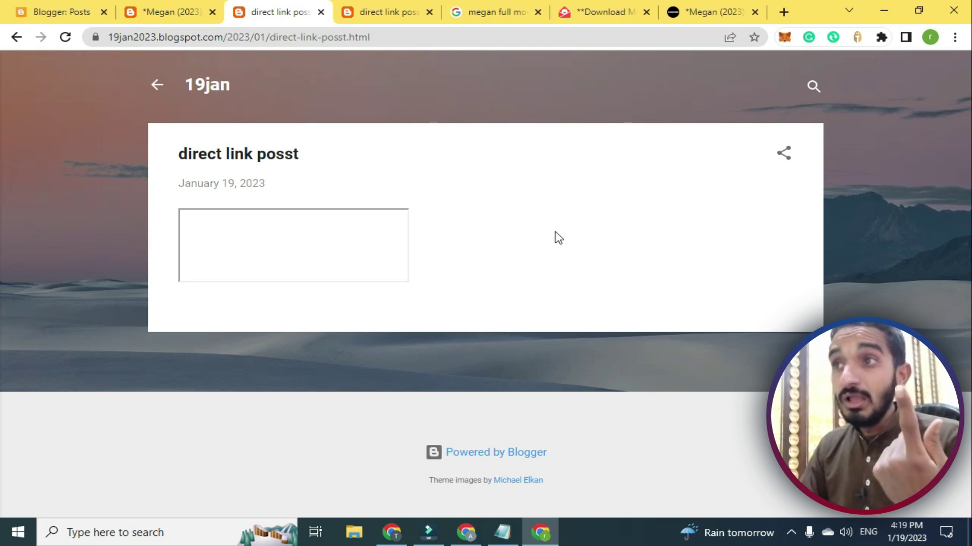
click(183, 11)
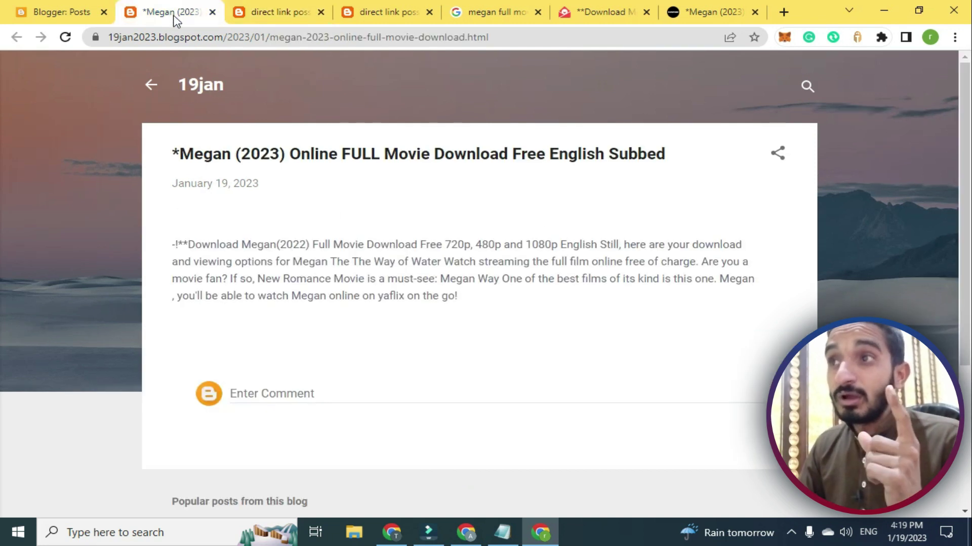
- Close every browser tab except the Blogger posts list and the published Megan post
click(321, 12)
click(321, 12)
click(321, 12)
click(320, 12)
click(320, 13)
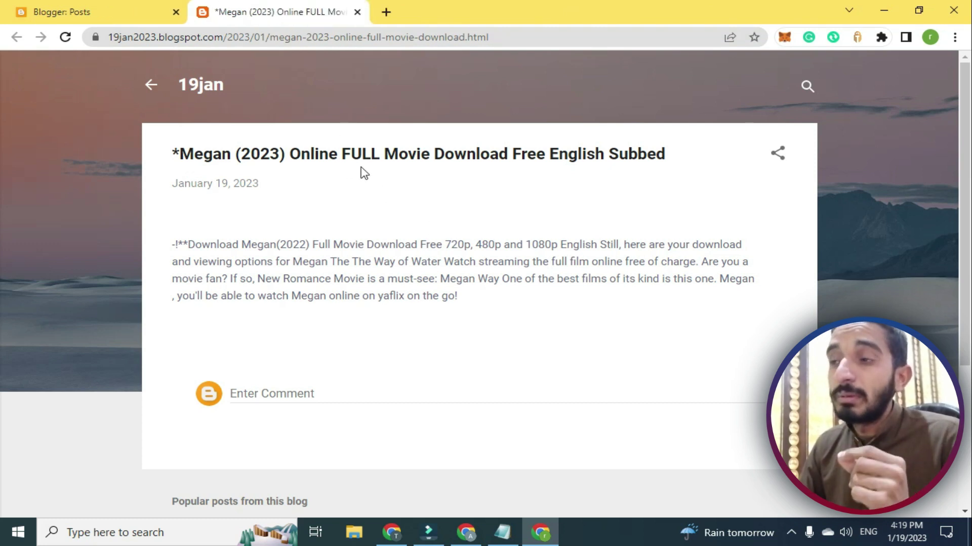
- Reload the published Megan post to test its window.open script and compare it with the opened direct link post
click(71, 38)
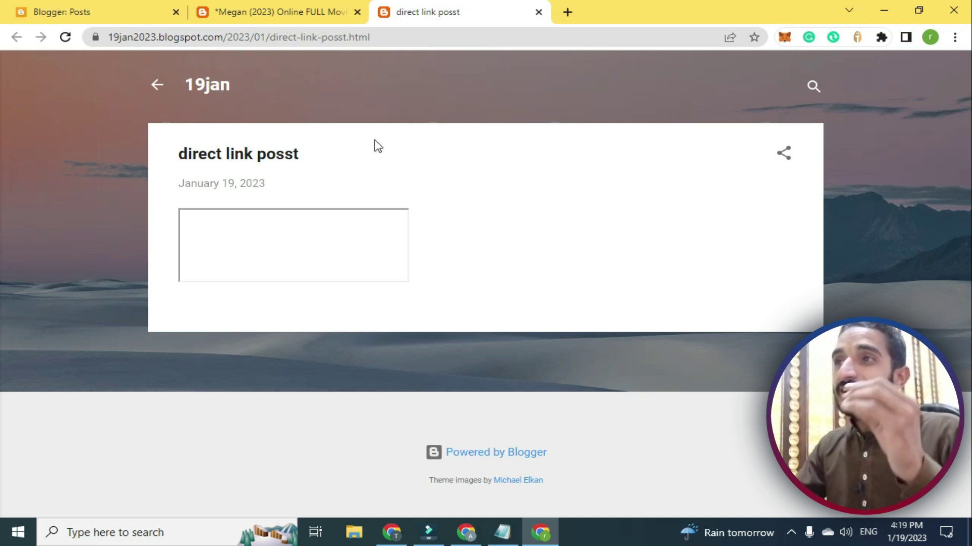
click(284, 13)
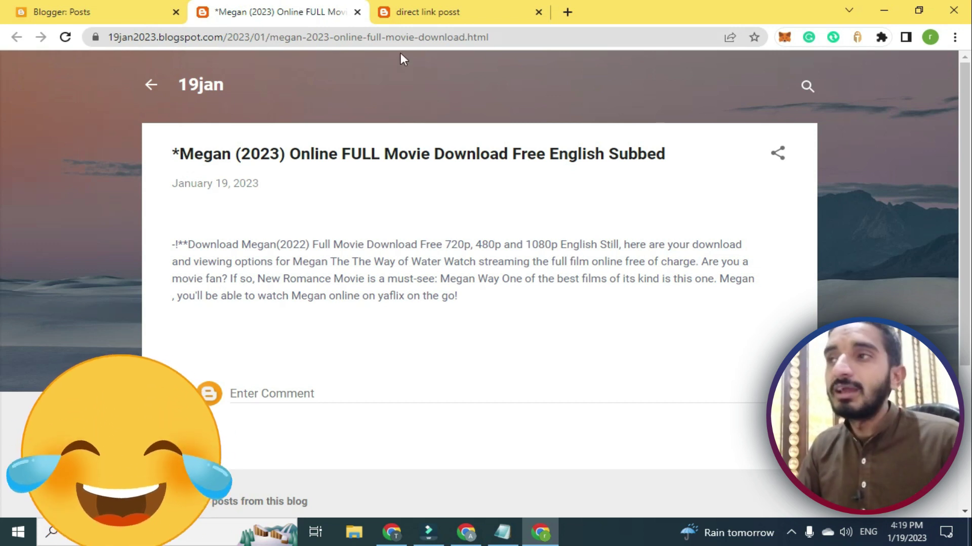
click(457, 9)
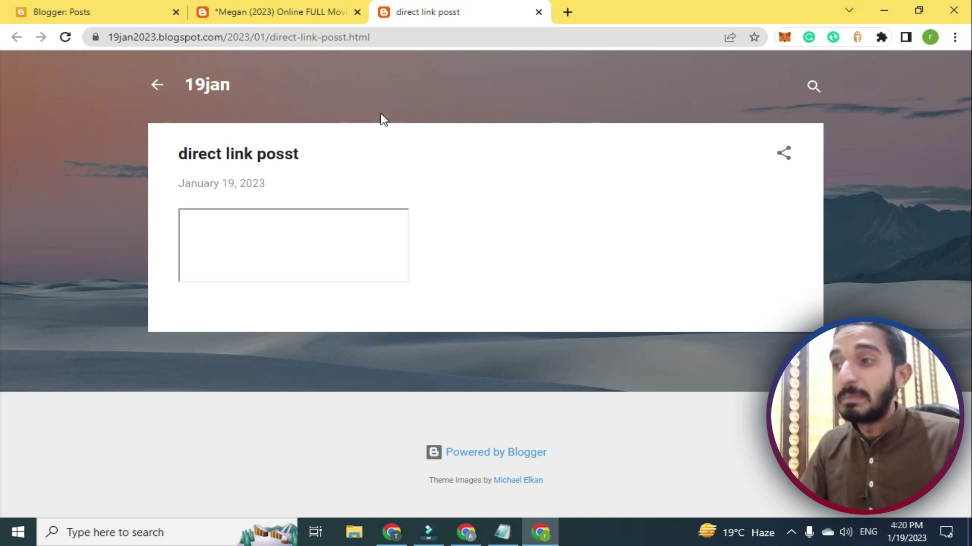
- Look over the Direct Links page in the Adsterra window and return to the direct link post
click(429, 532)
click(469, 541)
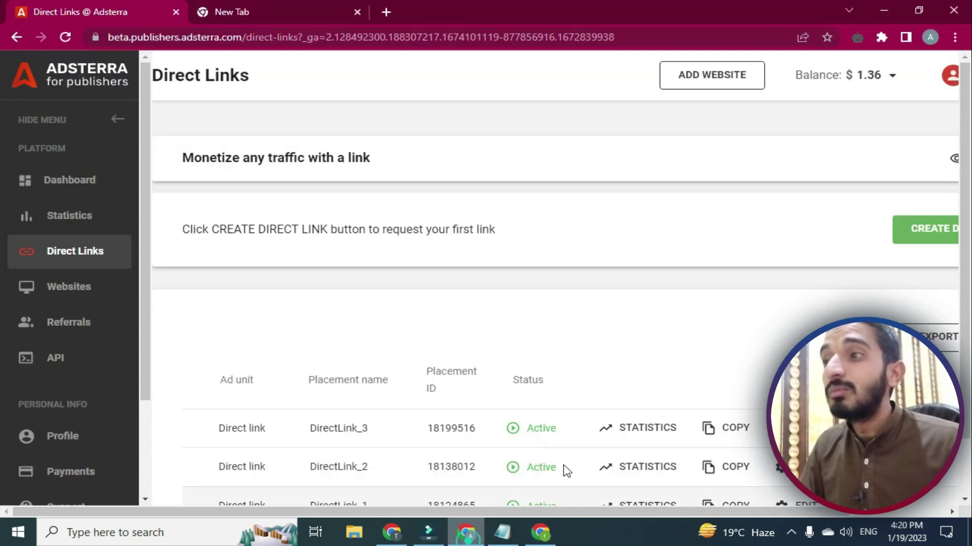
key(alt+Tab)
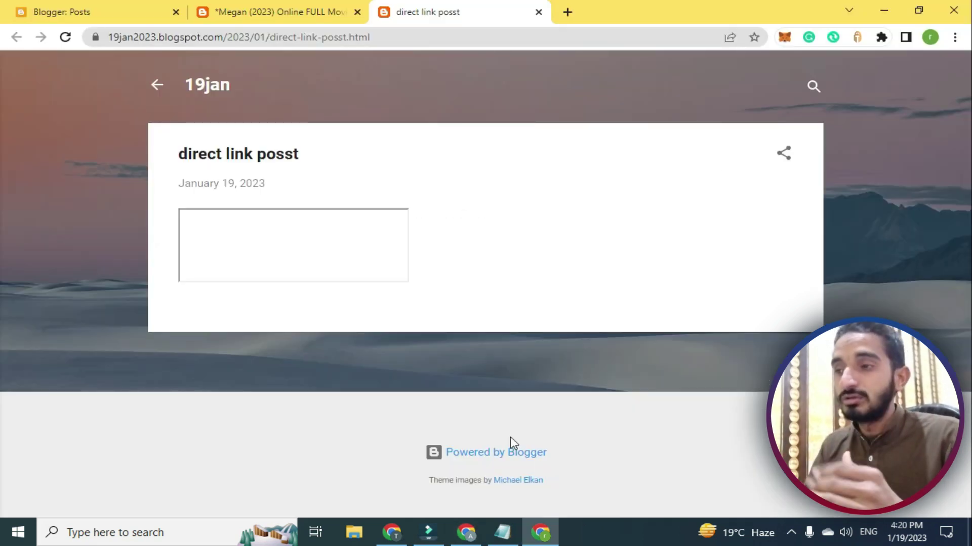
- Switch to the cscs file in Notepad and review its iframe code with the link placeholder and the window.open script
click(503, 533)
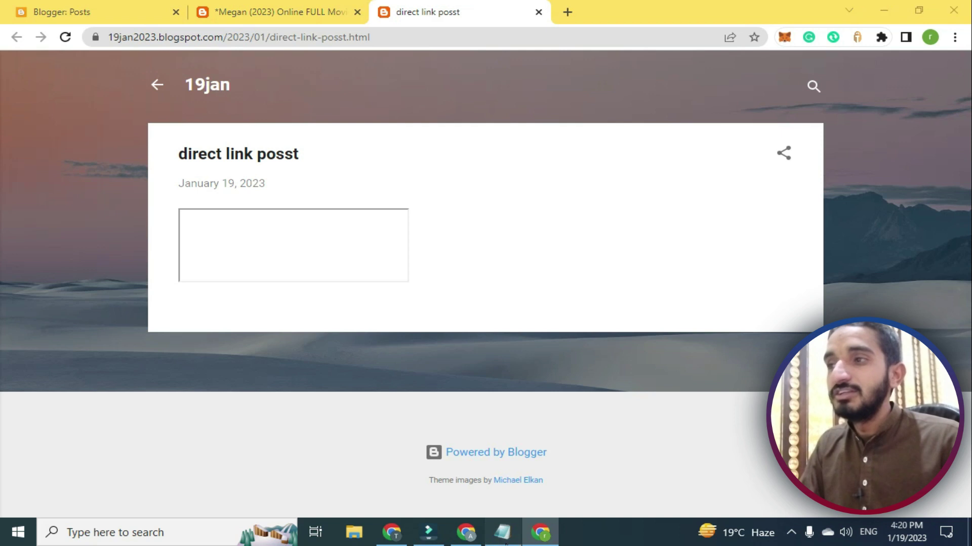
click(551, 254)
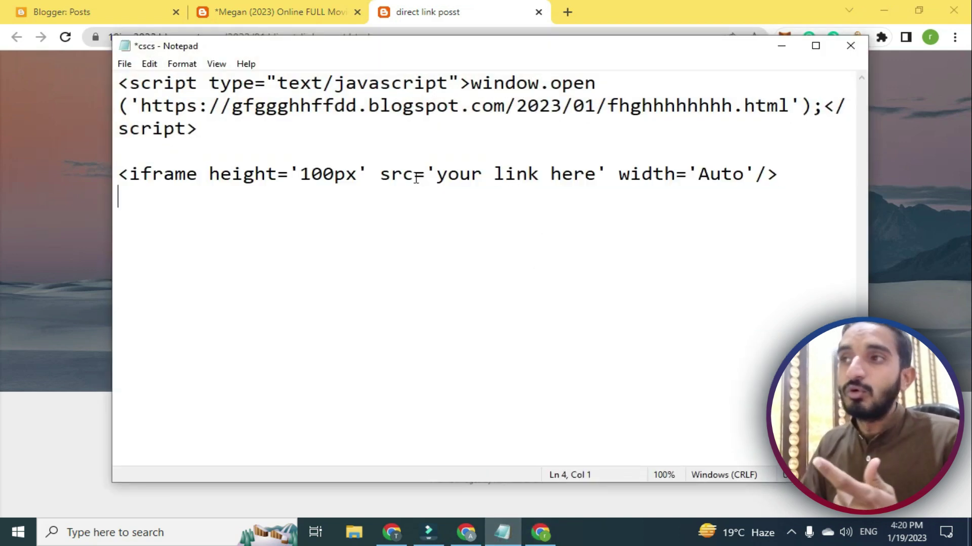
click(450, 173)
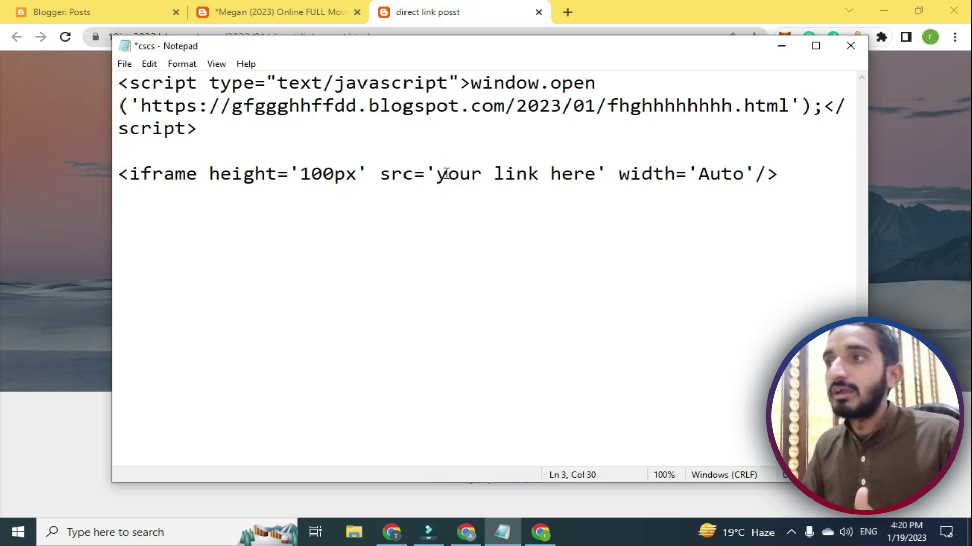
right_click(262, 134)
click(263, 134)
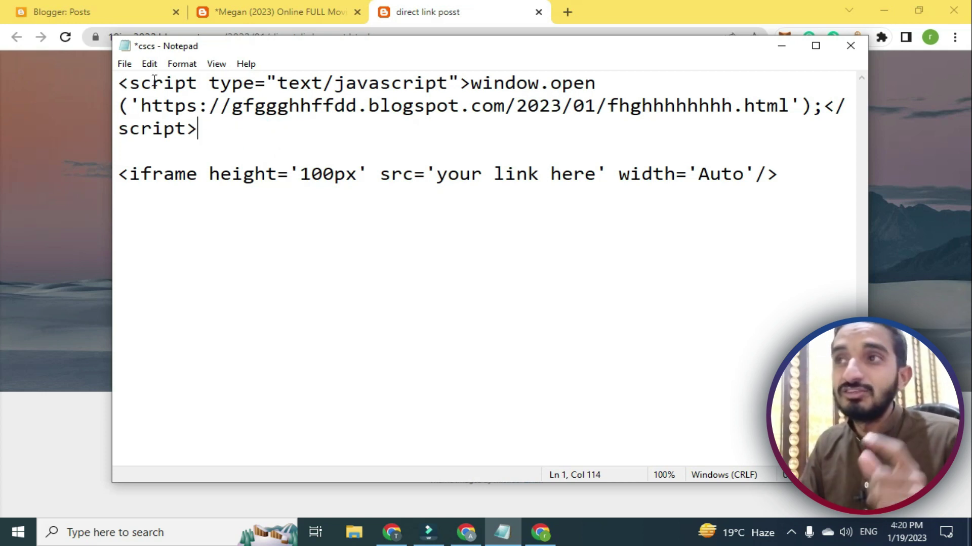
- Return to the browser and view the published Megan post and the direct link post again
click(248, 11)
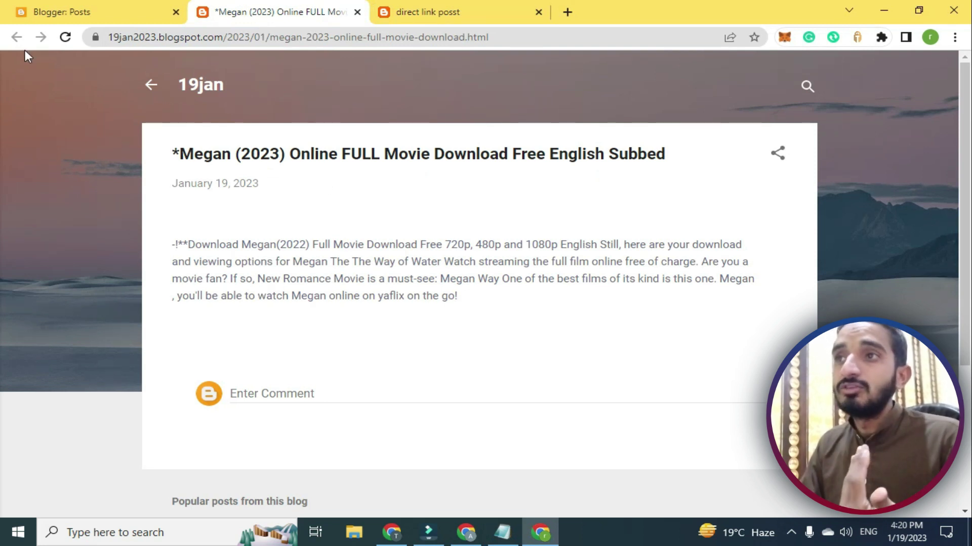
click(398, 12)
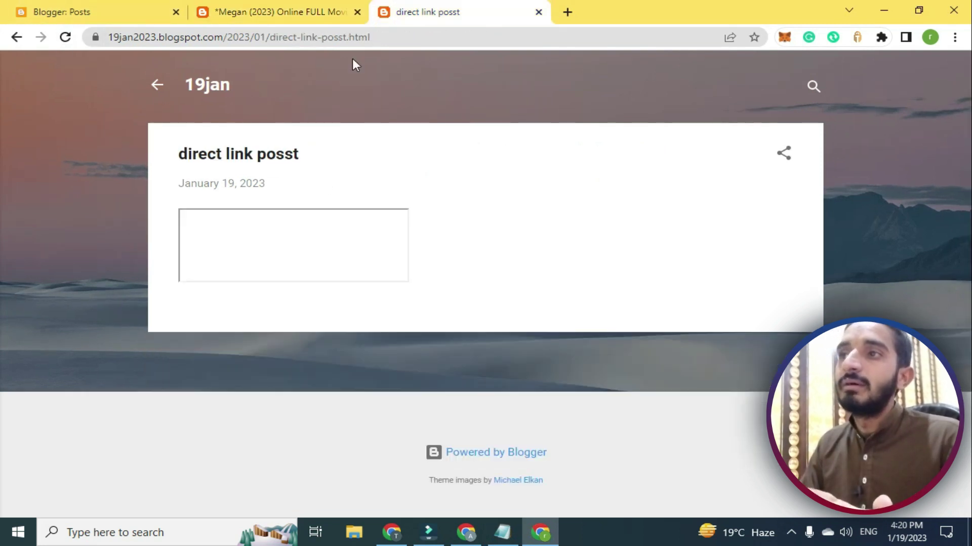